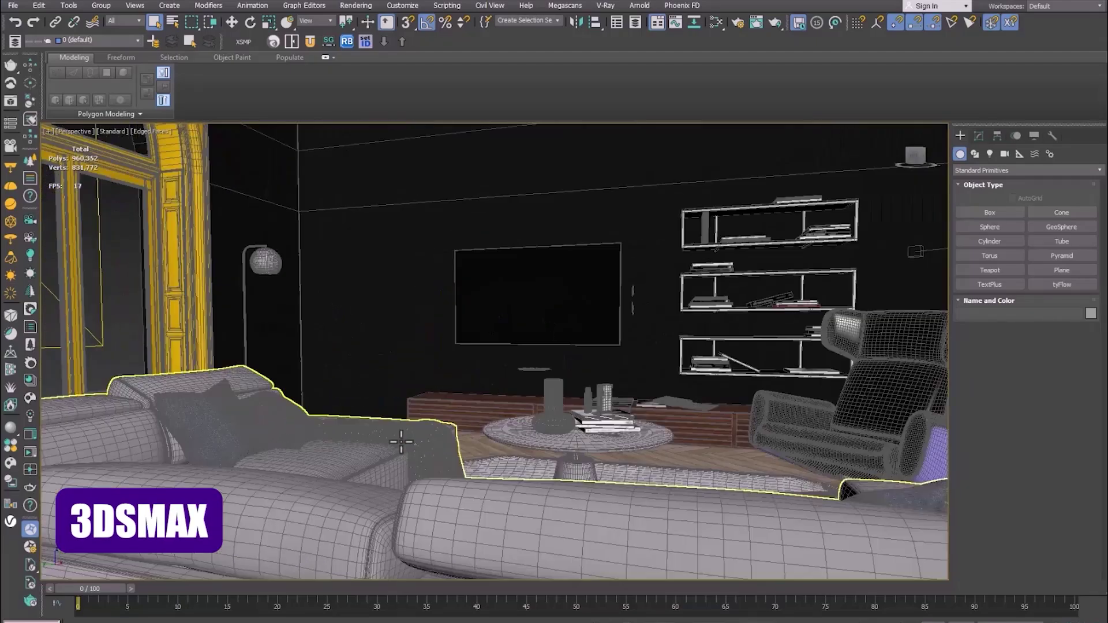
Select the wall-mounted TV group and load its materials into the Slate Material Editor.
{"action": "scroll", "coordinate": [519, 317], "scroll_direction": "up", "scroll_amount": 5}
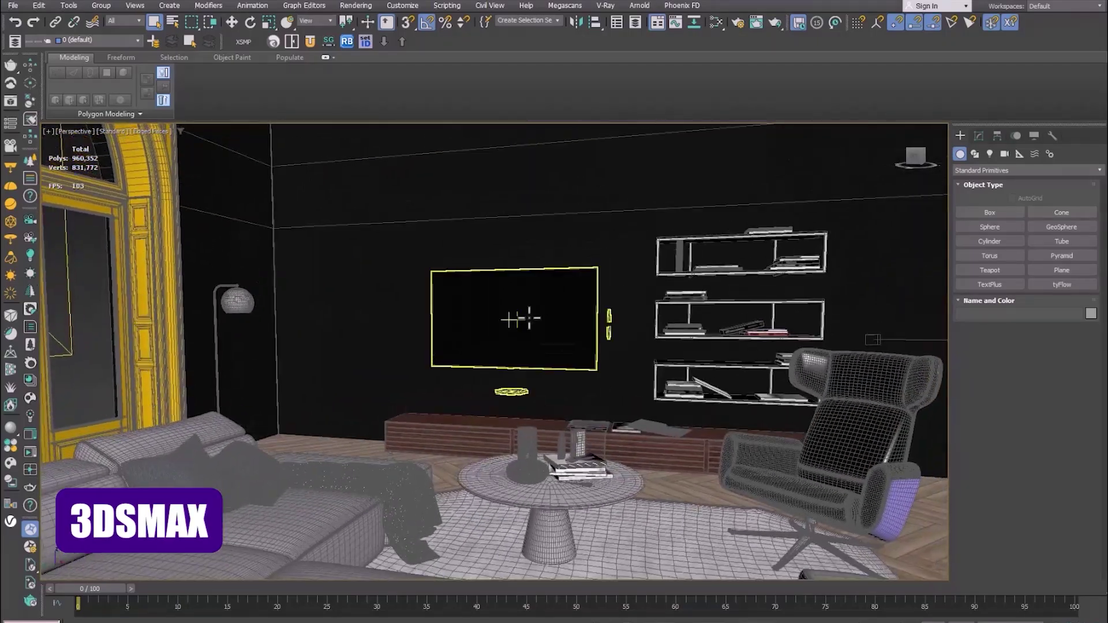
{"action": "left_click", "coordinate": [533, 282]}
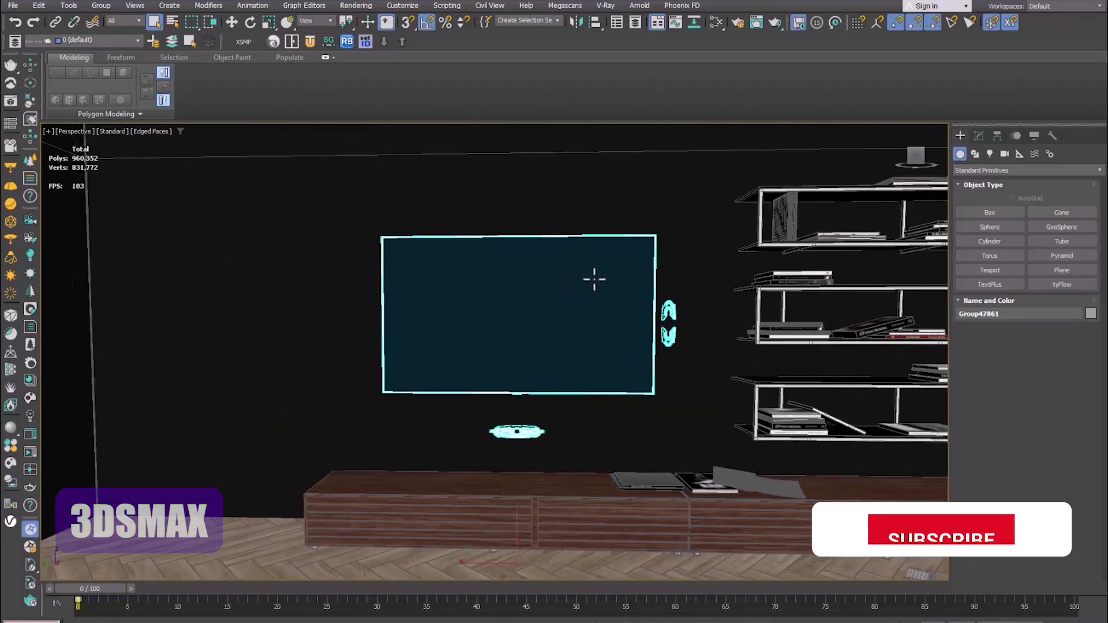
{"action": "key", "text": "m"}
{"action": "left_click", "coordinate": [265, 227]}
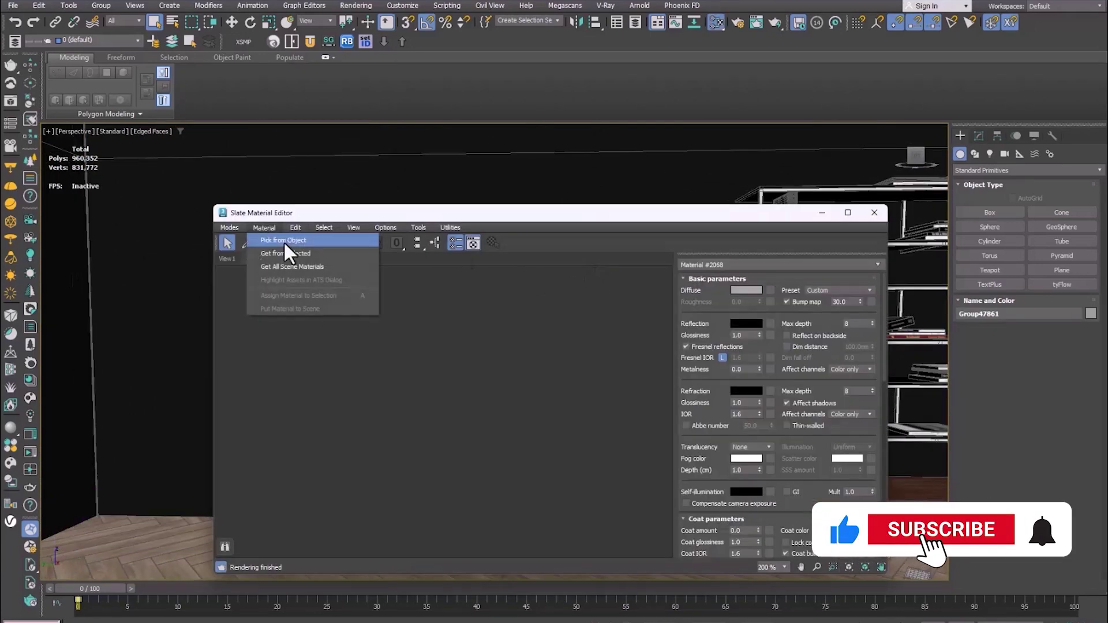
{"action": "left_click", "coordinate": [289, 251]}
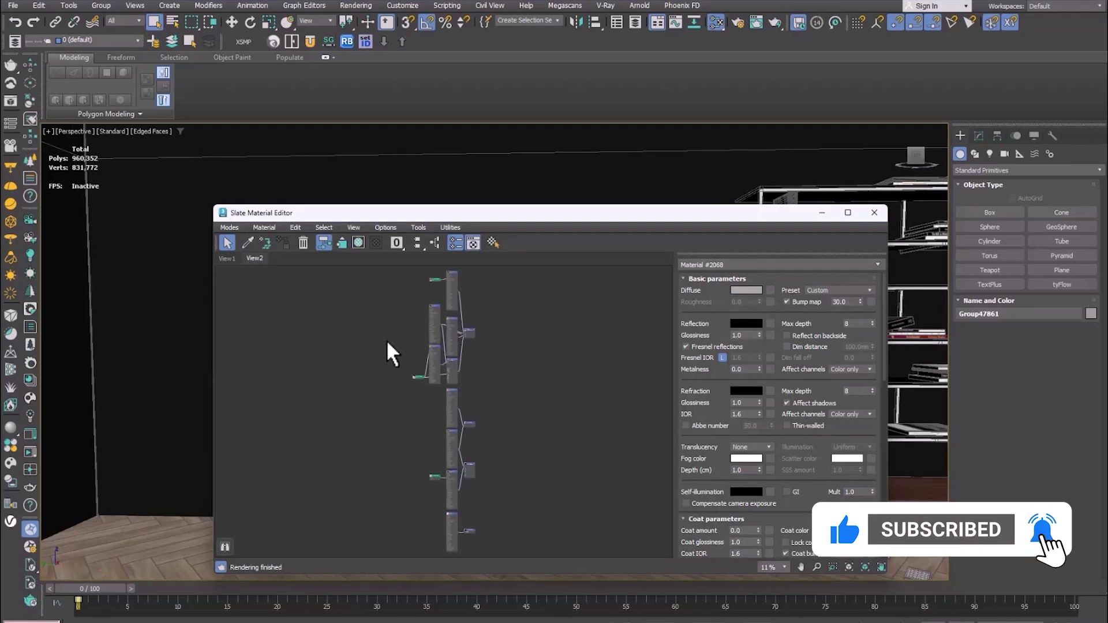
{"action": "scroll", "coordinate": [559, 331], "scroll_direction": "up", "scroll_amount": 10}
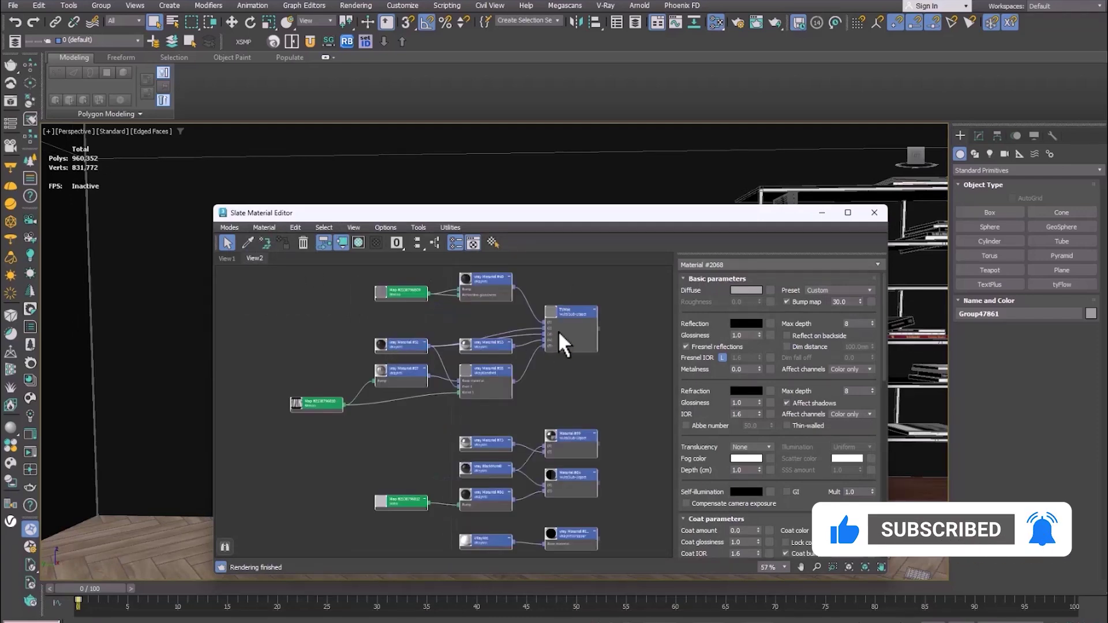
Add a new VRayMtl to the empty area of the TV's material graph and enlarge its preview.
{"action": "left_click", "coordinate": [553, 371]}
{"action": "right_click", "coordinate": [276, 319]}
{"action": "mouse_move", "coordinate": [317, 329]}
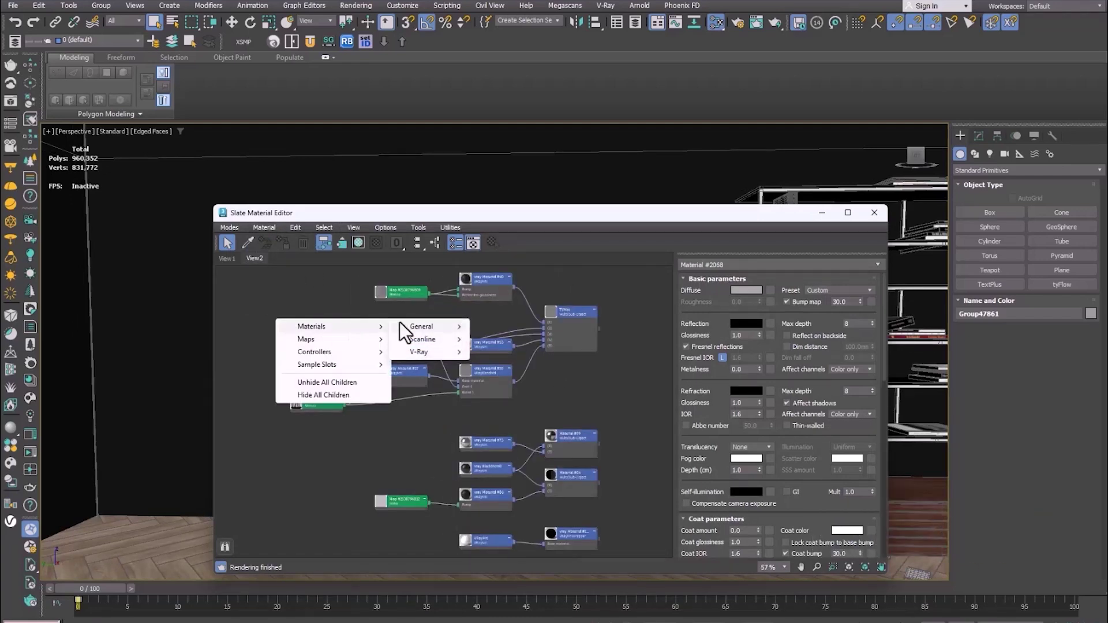
{"action": "mouse_move", "coordinate": [434, 351]}
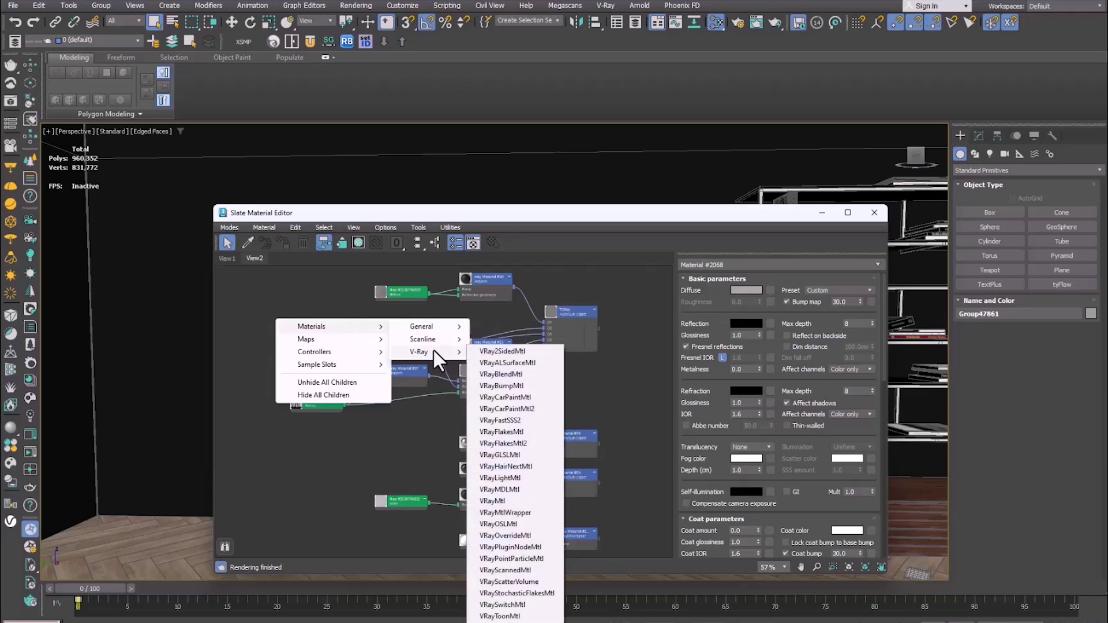
{"action": "left_click", "coordinate": [497, 500]}
{"action": "key", "text": "h"}
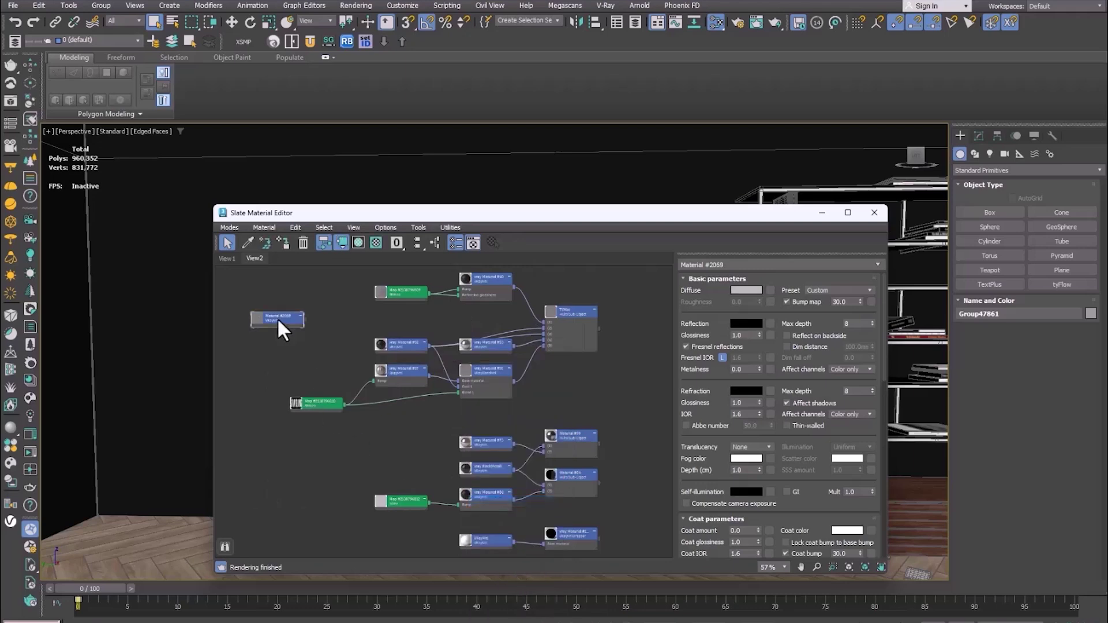
{"action": "left_click_drag", "start_coordinate": [268, 323], "coordinate": [254, 297]}
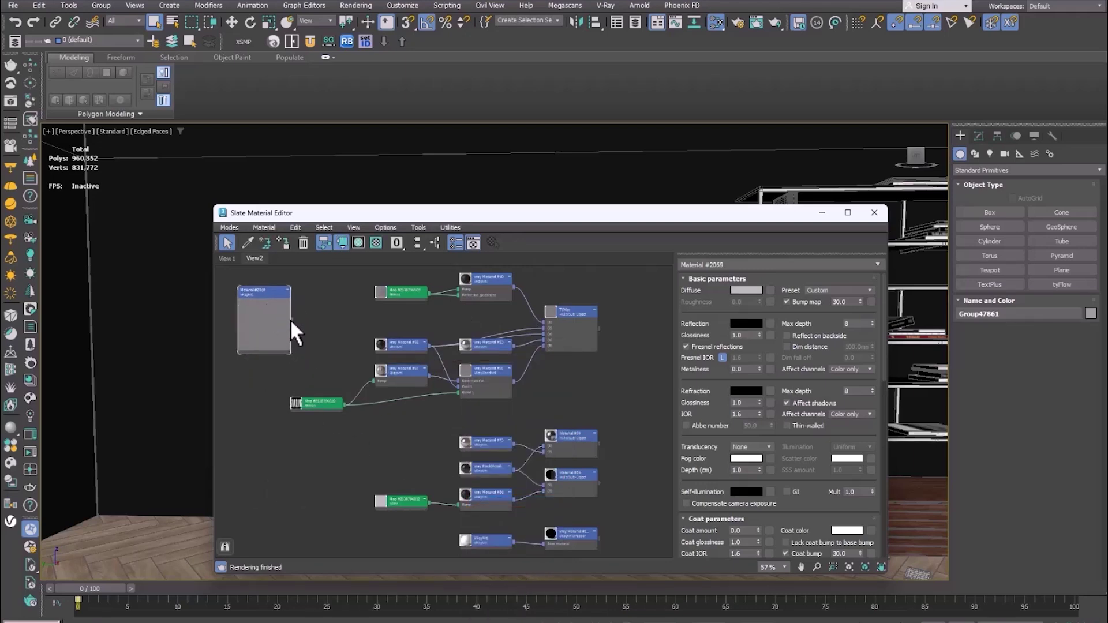
Set the new VRayMtl's diffuse colour to bright green, hex 27FF22.
{"action": "left_click", "coordinate": [744, 290]}
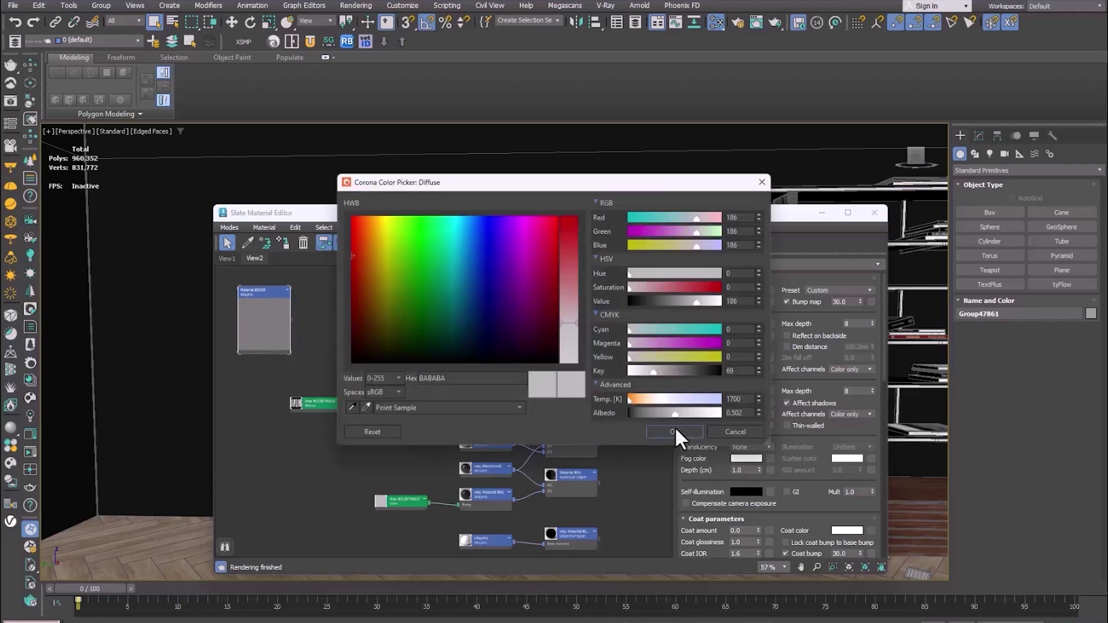
{"action": "left_click_drag", "start_coordinate": [679, 216], "coordinate": [647, 218]}
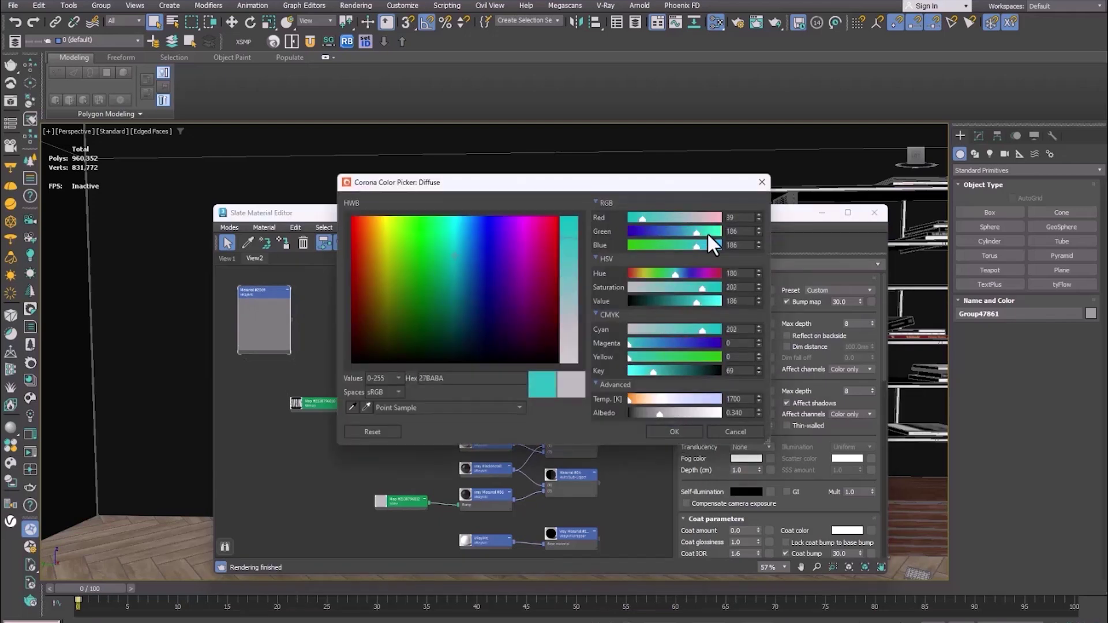
{"action": "left_click", "coordinate": [708, 356]}
{"action": "left_click", "coordinate": [684, 434]}
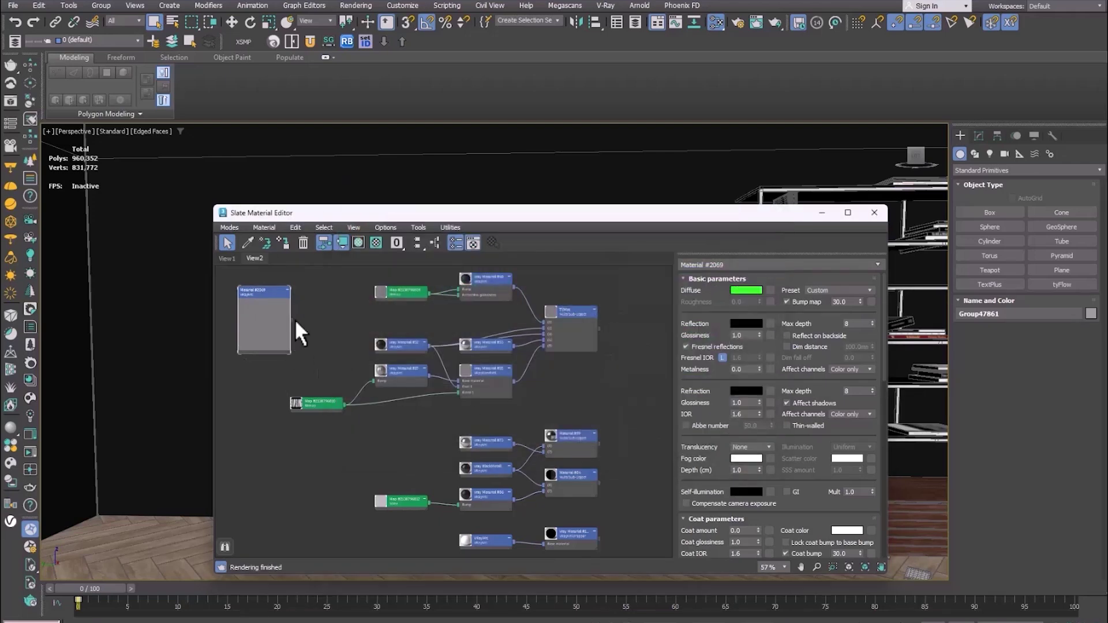
Connect the green material to slot 3 of the TV's multi/sub-object material and minimize the material editor.
{"action": "left_click_drag", "start_coordinate": [295, 321], "coordinate": [545, 328]}
{"action": "left_click_drag", "start_coordinate": [552, 222], "coordinate": [518, 427]}
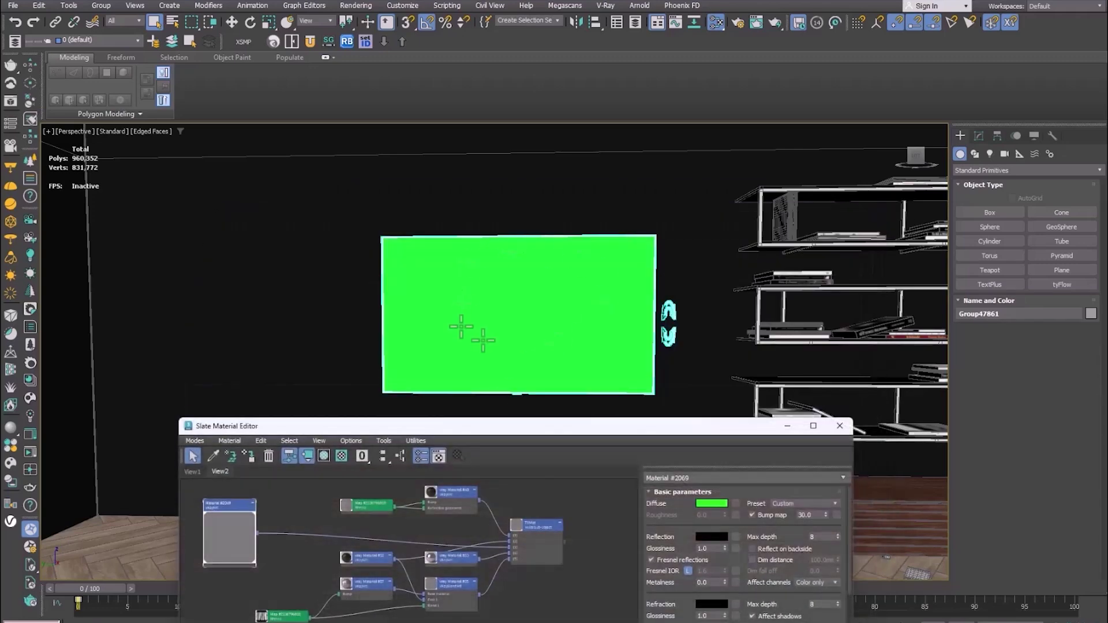
{"action": "left_click", "coordinate": [785, 427]}
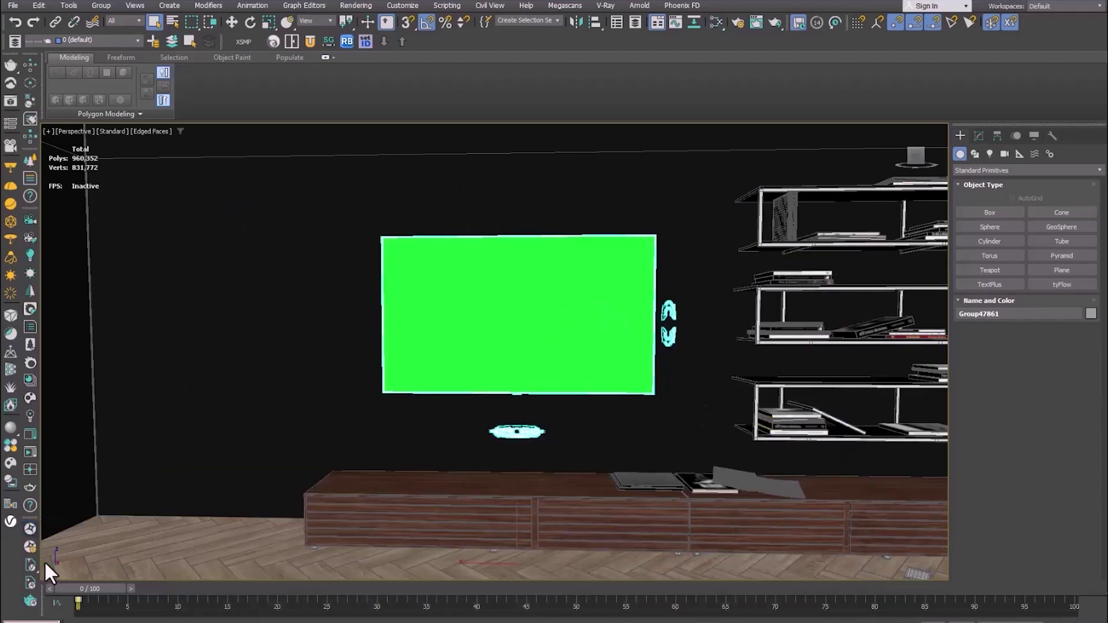
Start a live link to Chaos Vantage and lower the exposure bias in the colour corrections.
{"action": "left_click", "coordinate": [10, 521]}
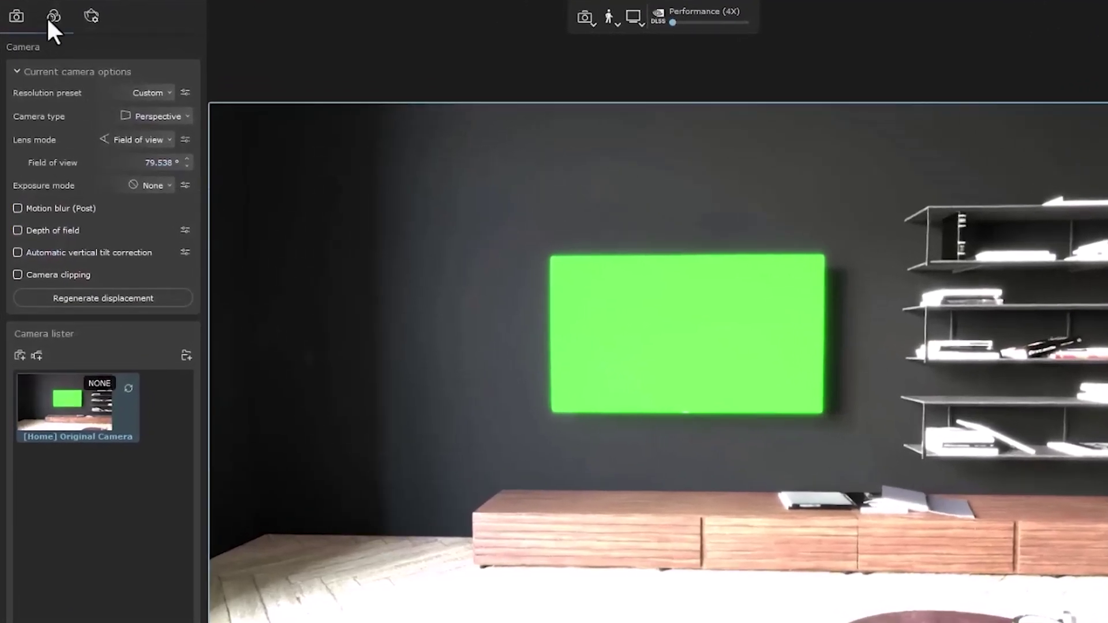
{"action": "left_click", "coordinate": [52, 17]}
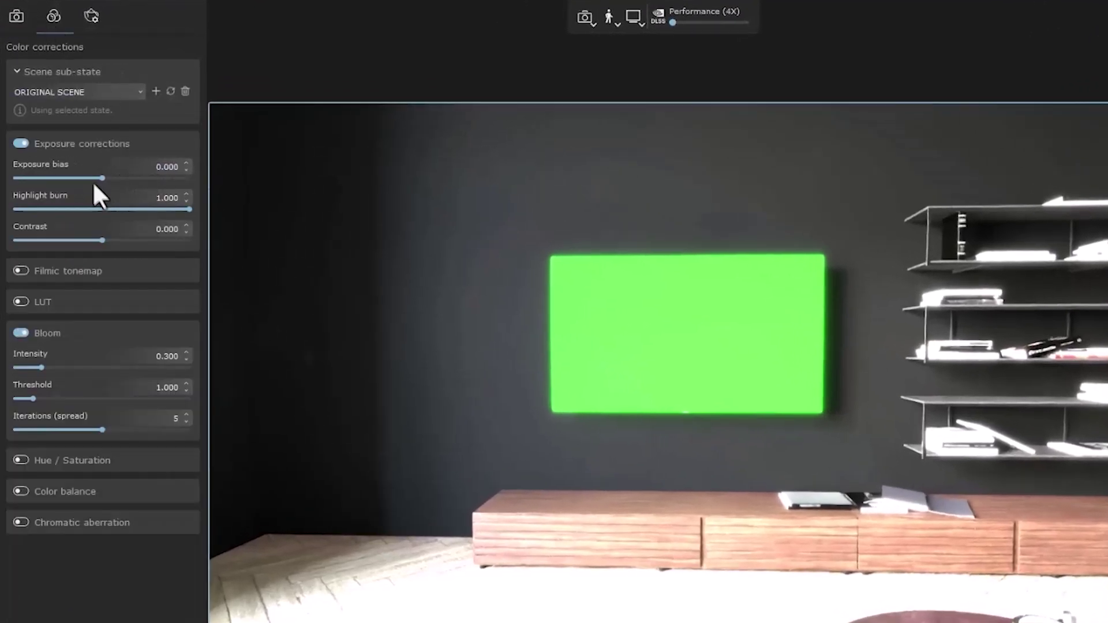
{"action": "left_click_drag", "start_coordinate": [94, 184], "coordinate": [58, 183]}
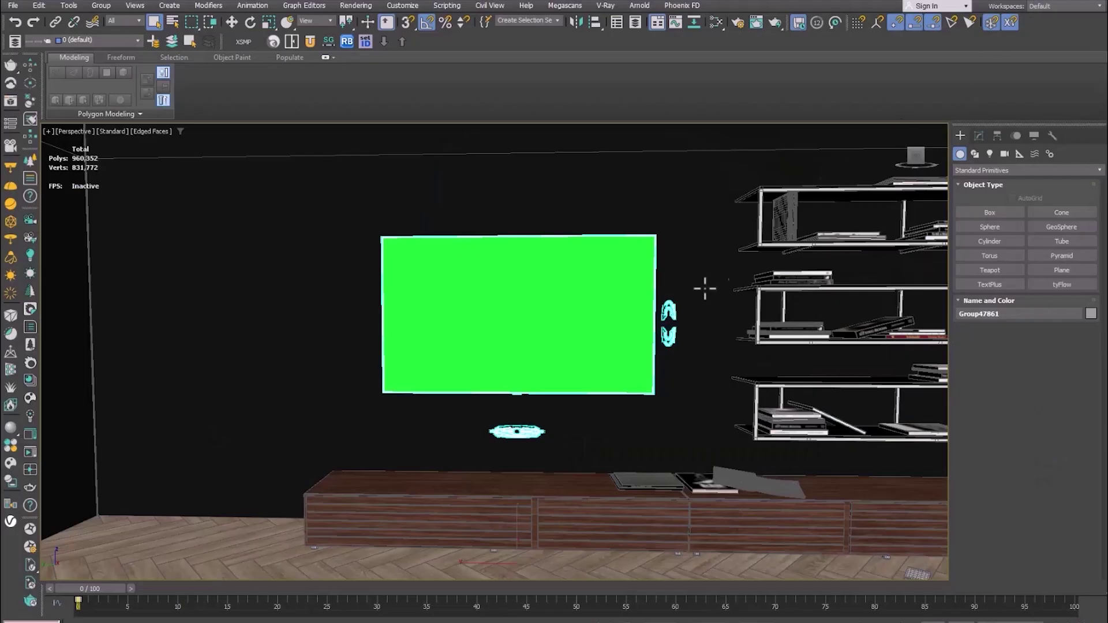
Add a VRayOverrideMtl to the TV's material graph in 3ds Max and connect the green material as its base material.
{"action": "middle_click_drag", "start_coordinate": [704, 288], "coordinate": [614, 312]}
{"action": "key", "text": "m"}
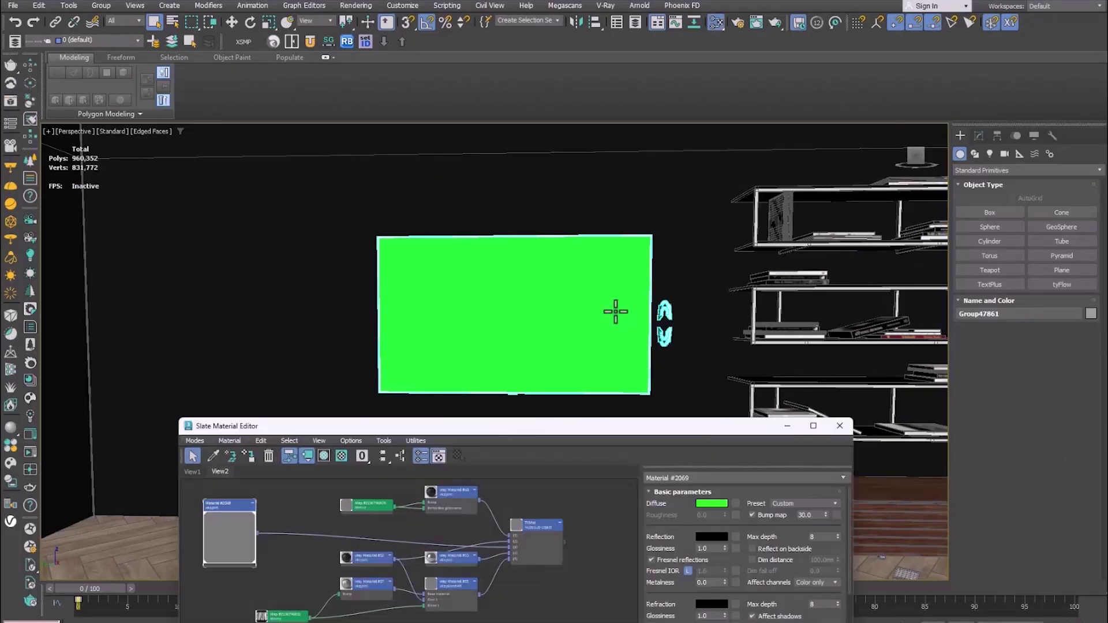
{"action": "left_click_drag", "start_coordinate": [460, 428], "coordinate": [566, 223]}
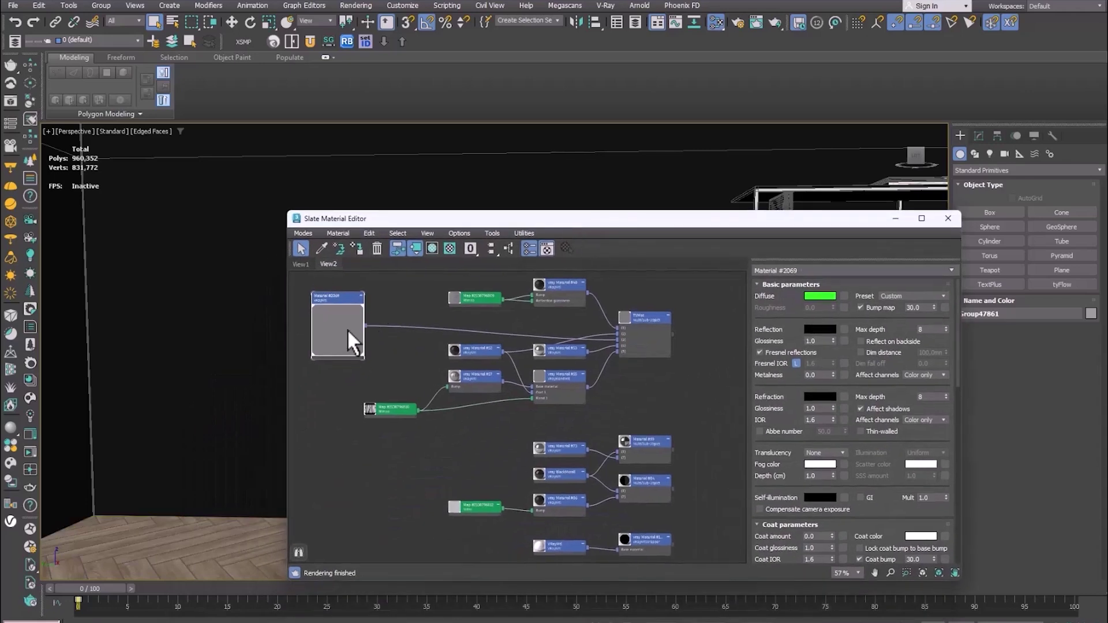
{"action": "middle_click_drag", "start_coordinate": [352, 326], "coordinate": [483, 321]}
{"action": "right_click", "coordinate": [483, 321]}
{"action": "mouse_move", "coordinate": [510, 327]}
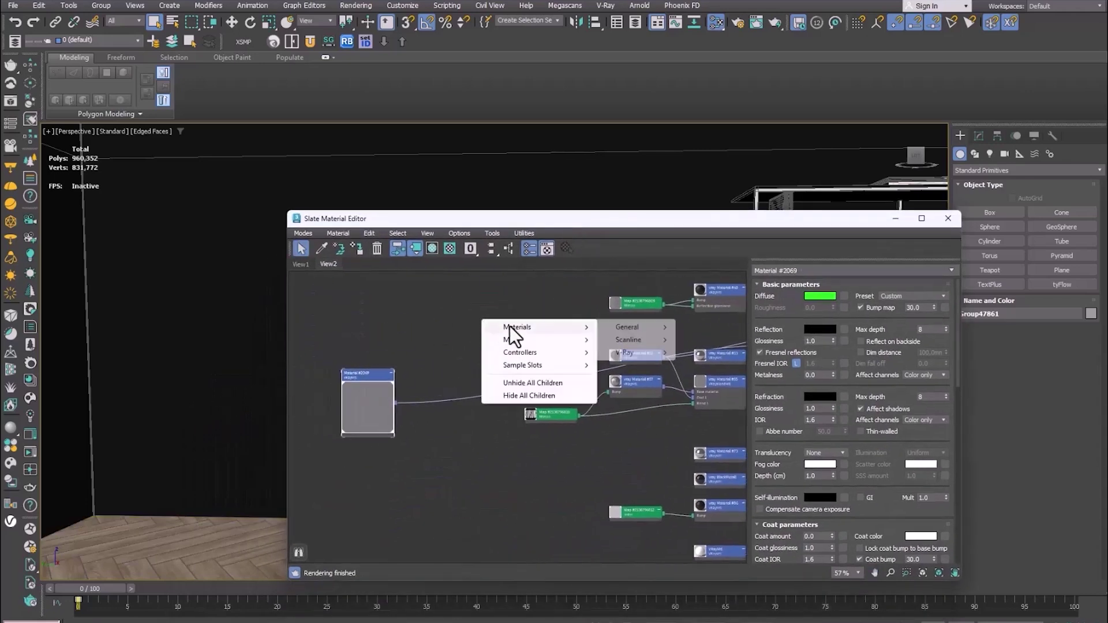
{"action": "mouse_move", "coordinate": [636, 352]}
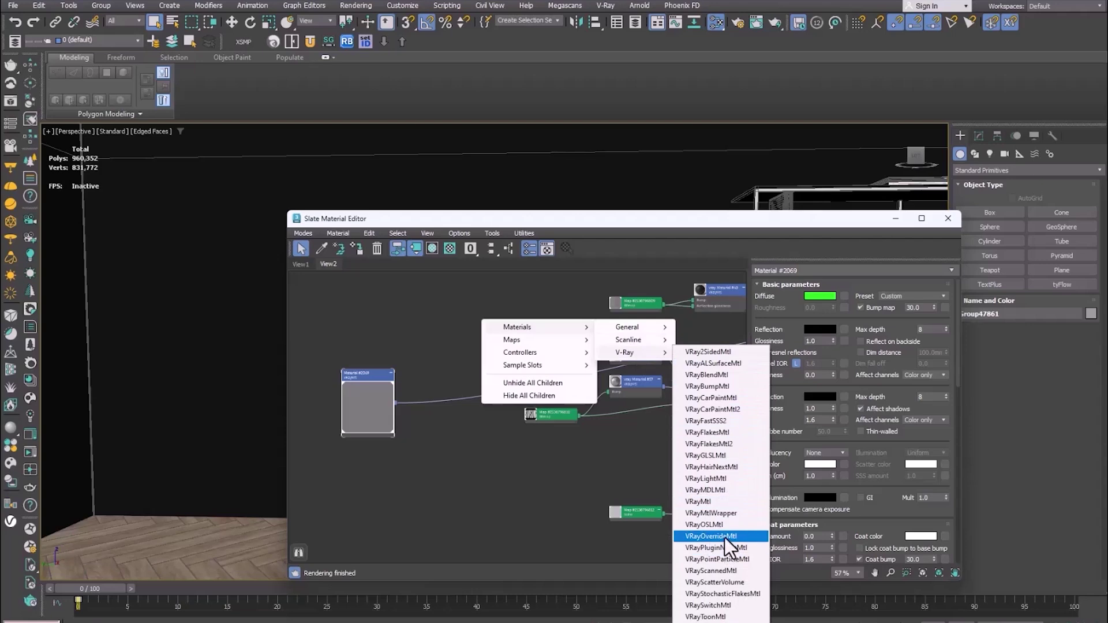
{"action": "left_click", "coordinate": [750, 535]}
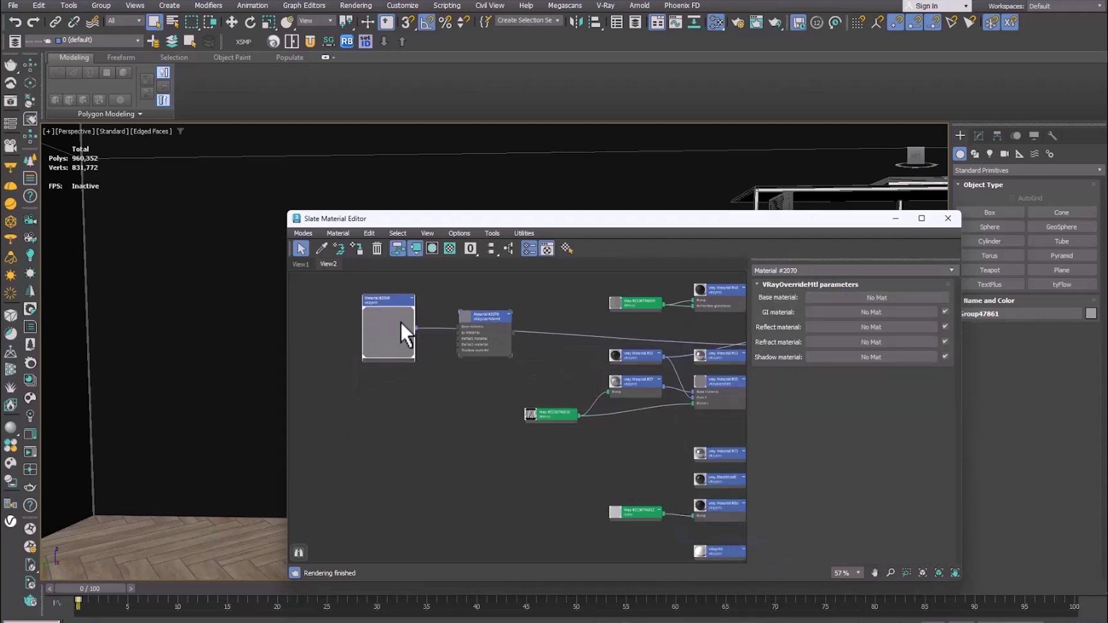
{"action": "scroll", "coordinate": [400, 320], "scroll_direction": "up", "scroll_amount": 4}
{"action": "left_click_drag", "start_coordinate": [414, 322], "coordinate": [486, 335]}
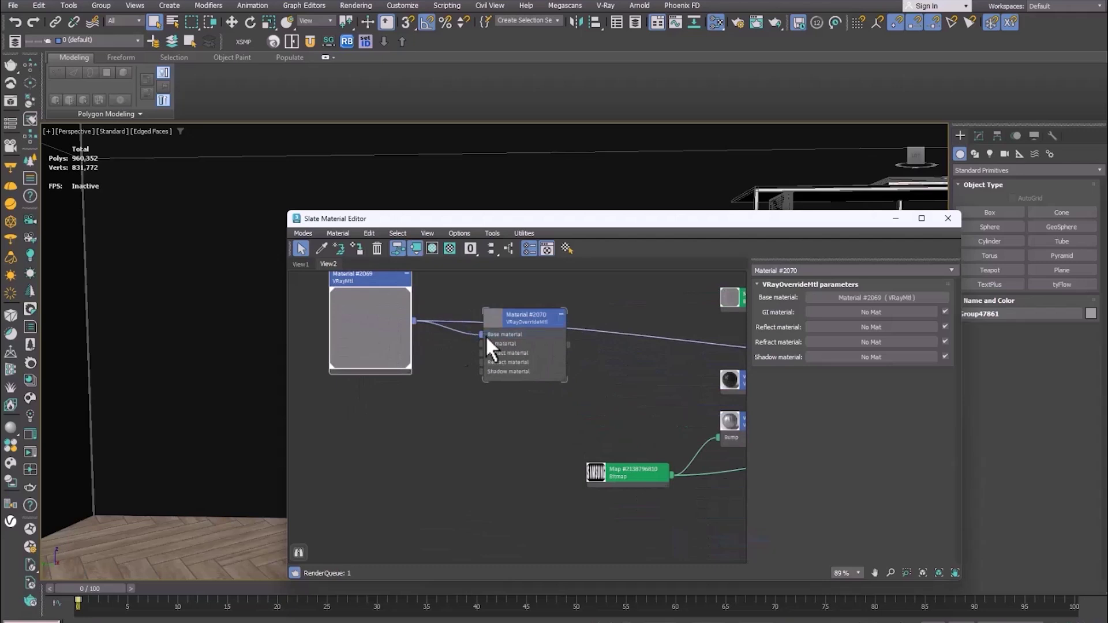
Duplicate the green material with a neutral grey diffuse and connect it to the override's GI, reflect, refract and shadow slots.
{"action": "mouse_move", "coordinate": [372, 307]}
{"action": "left_mouse_down", "text": "shift"}
{"action": "mouse_move", "coordinate": [391, 354]}
{"action": "mouse_move", "coordinate": [372, 411]}
{"action": "left_mouse_up", "text": "shift"}
{"action": "left_click", "coordinate": [820, 295]}
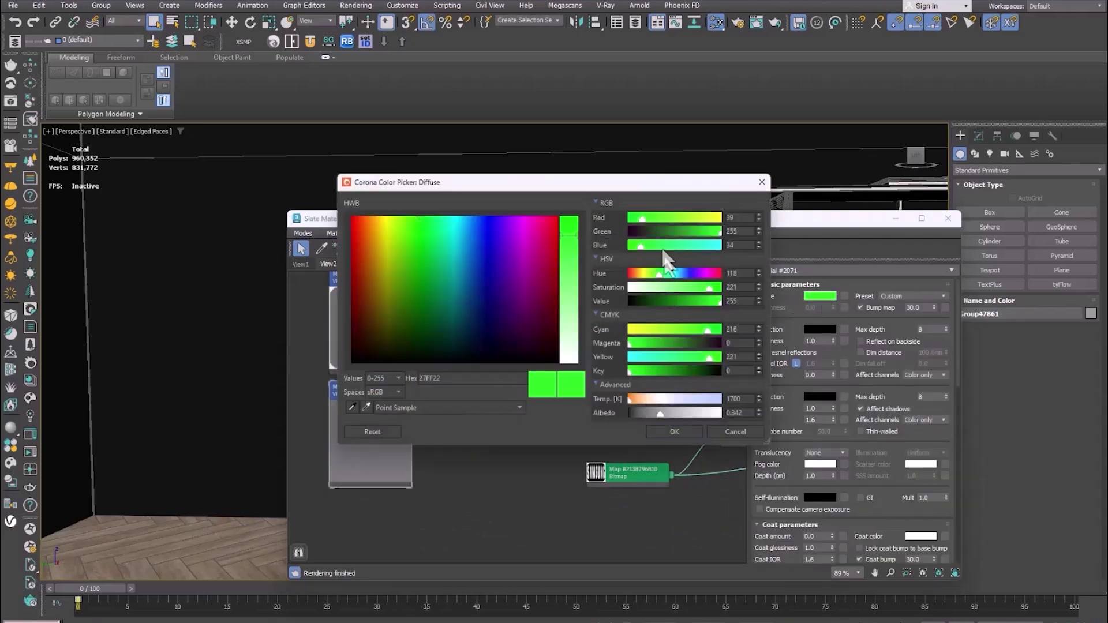
{"action": "left_click_drag", "start_coordinate": [670, 286], "coordinate": [586, 297]}
{"action": "left_click_drag", "start_coordinate": [629, 370], "coordinate": [680, 379]}
{"action": "left_click", "coordinate": [673, 431]}
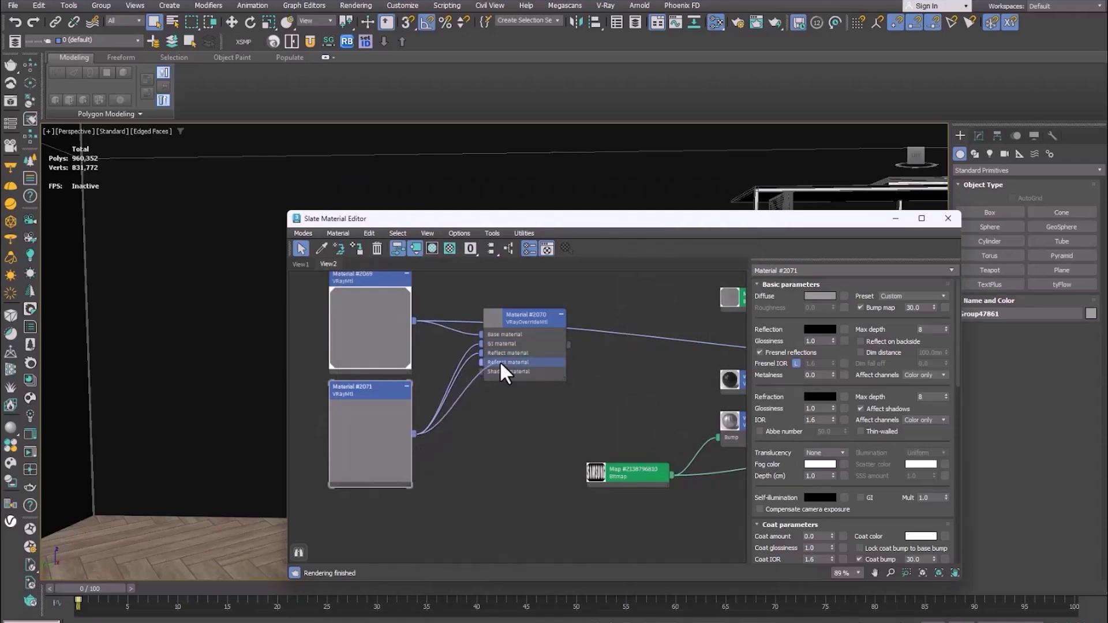
Connect the override material to slot 3 of the TV's multi/sub-object material and minimize the material editor.
{"action": "middle_click_drag", "start_coordinate": [589, 331], "coordinate": [388, 386]}
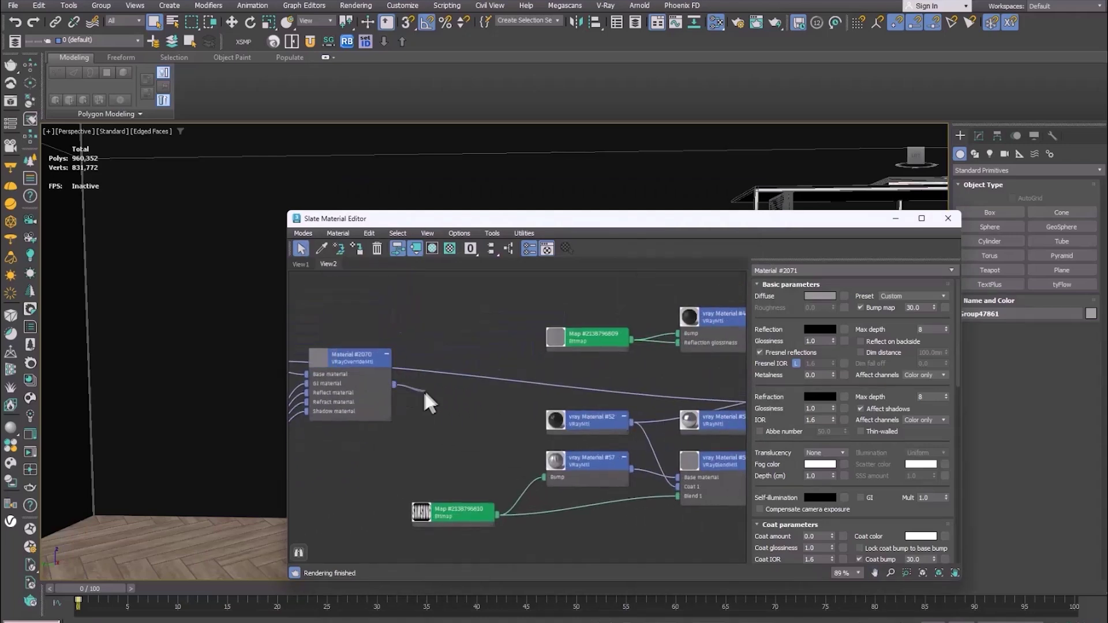
{"action": "scroll", "coordinate": [730, 399], "scroll_direction": "up", "scroll_amount": 1}
{"action": "left_click_drag", "start_coordinate": [424, 393], "coordinate": [729, 397]}
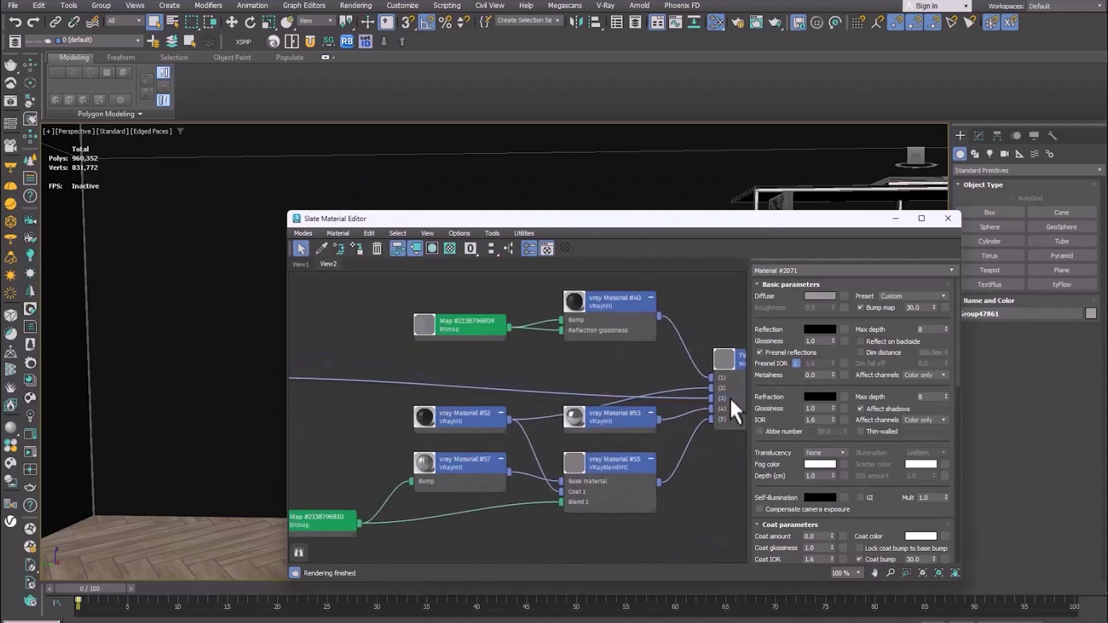
{"action": "left_click", "coordinate": [895, 219]}
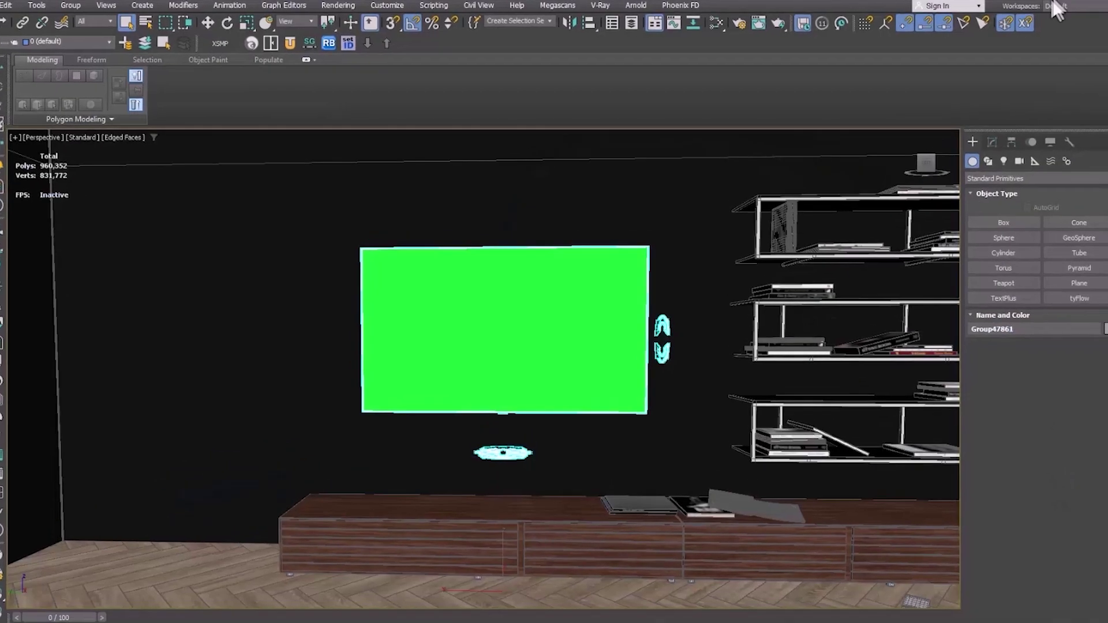
Open V-Ray's .vrscene exporter for the living room scene.
{"action": "left_click", "coordinate": [576, 5]}
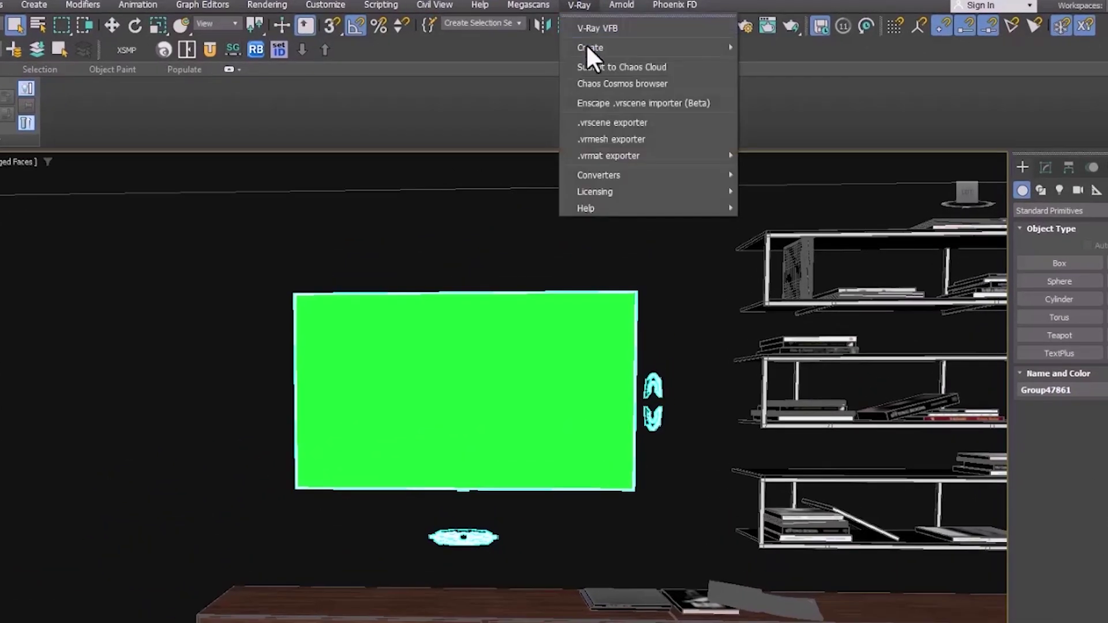
{"action": "left_click", "coordinate": [607, 122]}
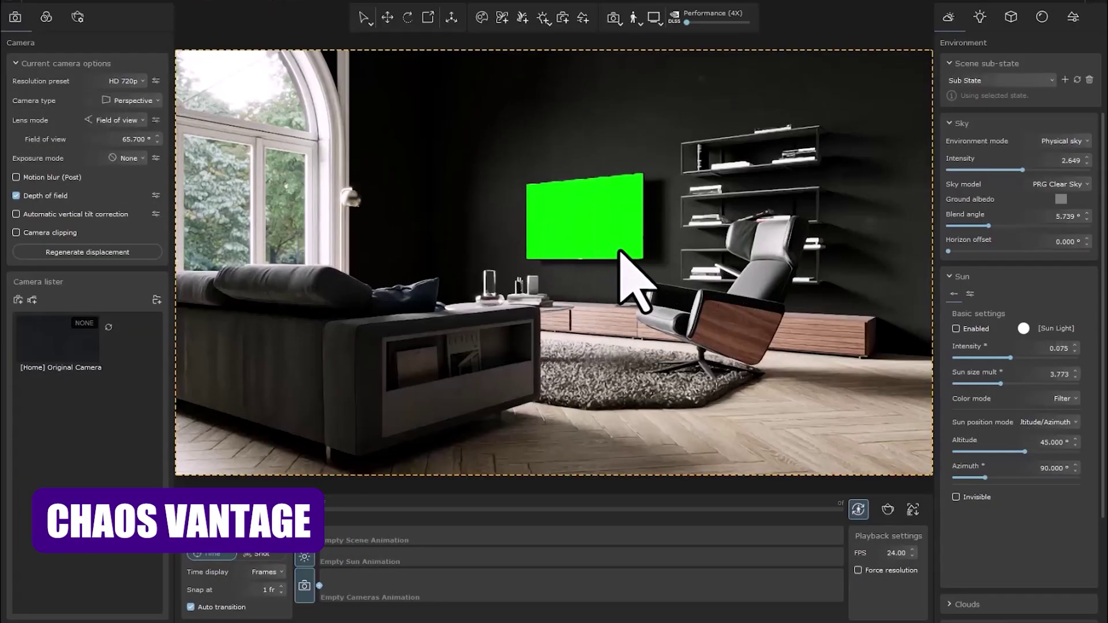
Save the current Chaos Vantage view as a camera, plus a second camera facing the green TV from behind the sofa.
{"action": "left_click", "coordinate": [18, 300]}
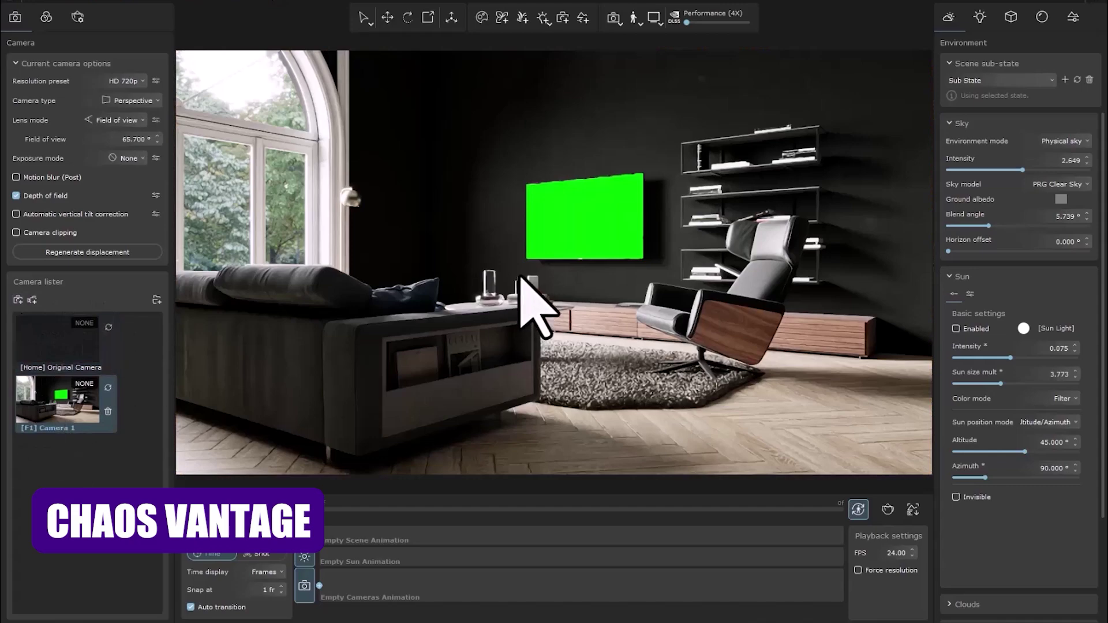
{"action": "left_click_drag", "start_coordinate": [536, 300], "coordinate": [606, 300]}
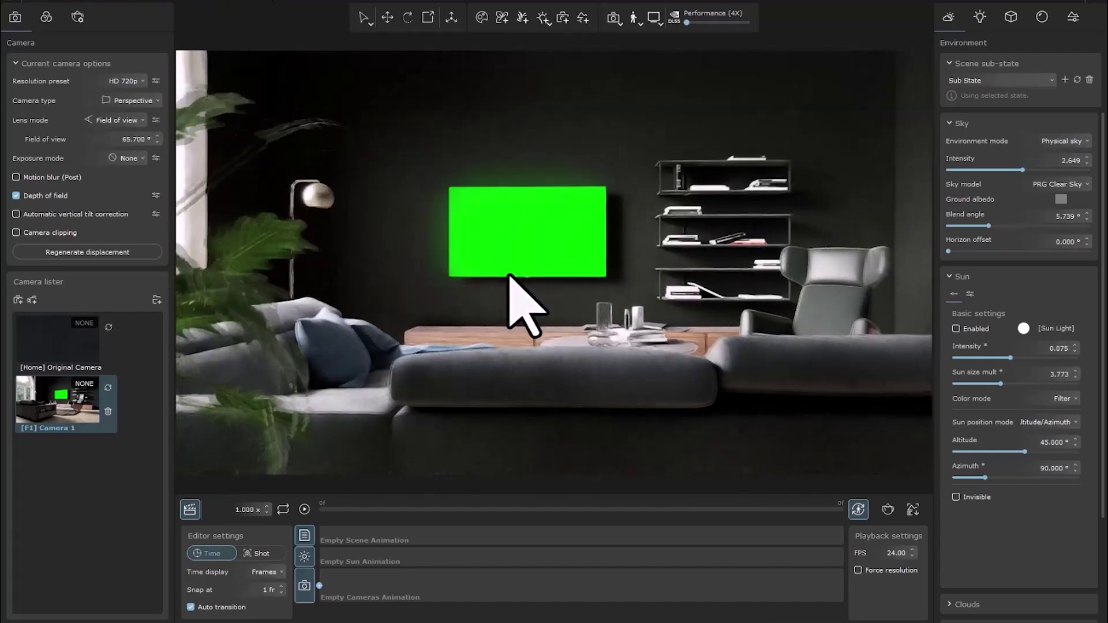
{"action": "key", "text": "x"}
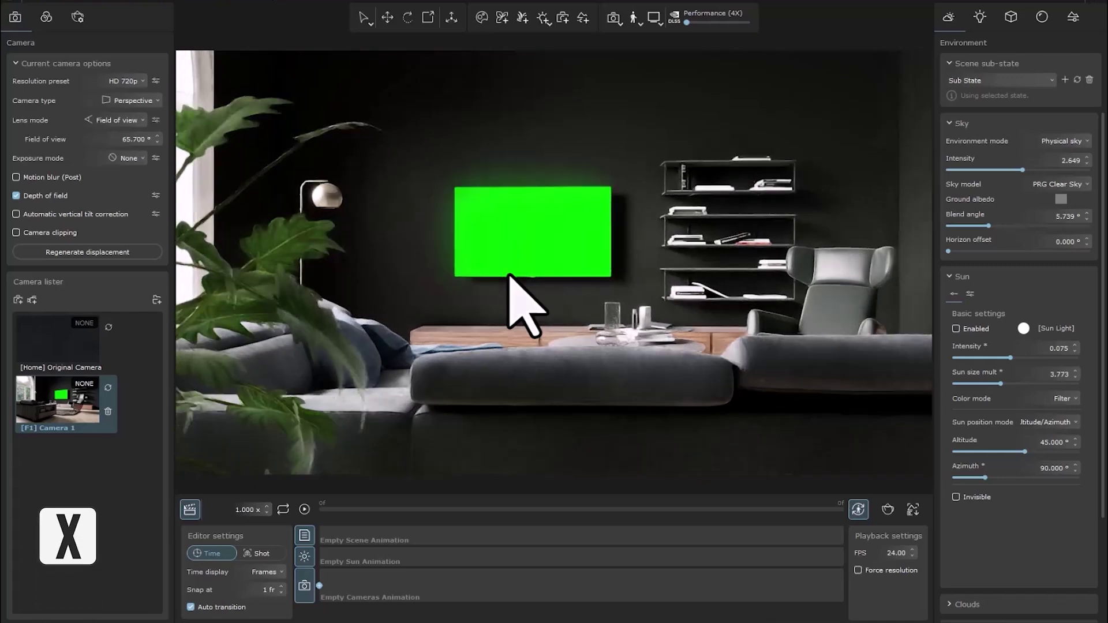
{"action": "left_click", "coordinate": [18, 299]}
Add Camera 1 and Camera 2 to the camera animation track and set their transition's duration to 15 seconds.
{"action": "mouse_move", "coordinate": [69, 421]}
{"action": "left_mouse_down"}
{"action": "mouse_move", "coordinate": [93, 416]}
{"action": "mouse_move", "coordinate": [342, 566]}
{"action": "mouse_move", "coordinate": [327, 581]}
{"action": "left_mouse_up"}
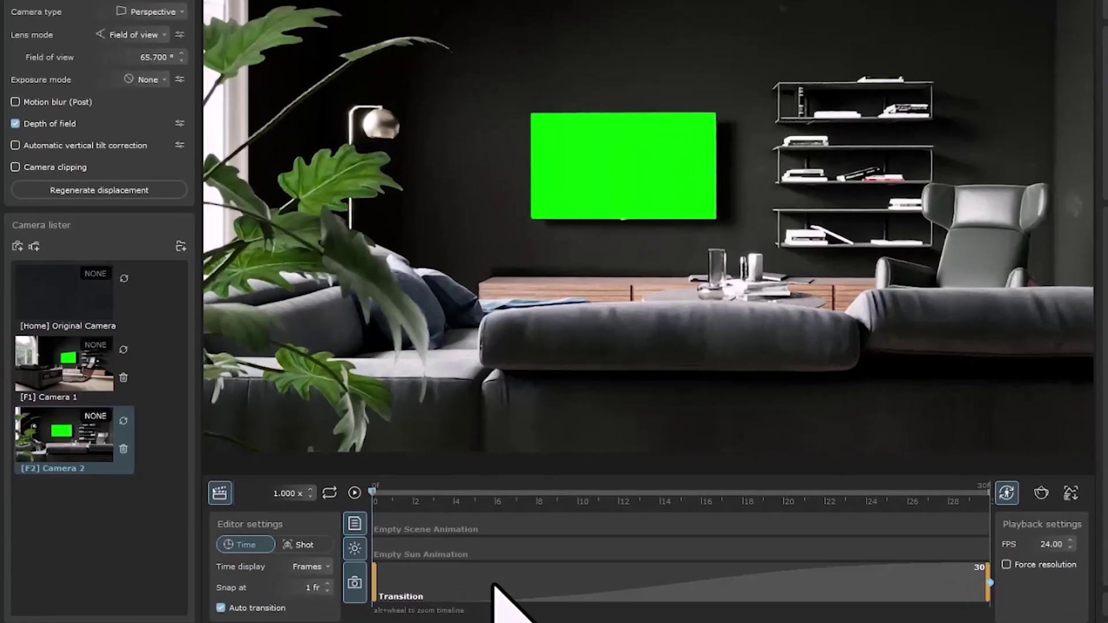
{"action": "right_click", "coordinate": [422, 587]}
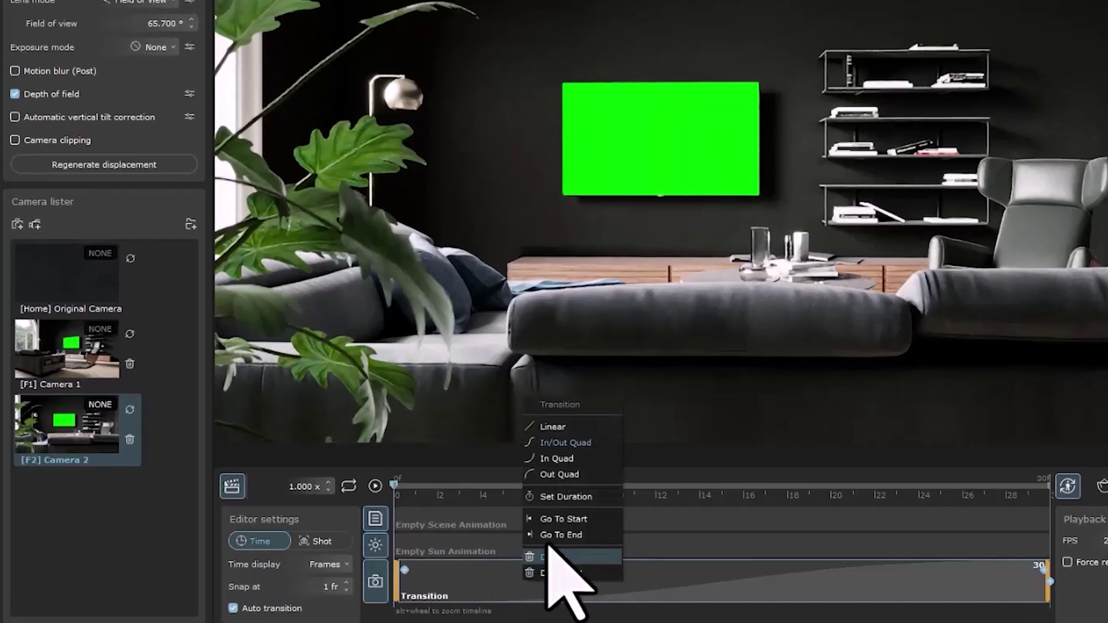
{"action": "left_click", "coordinate": [564, 496]}
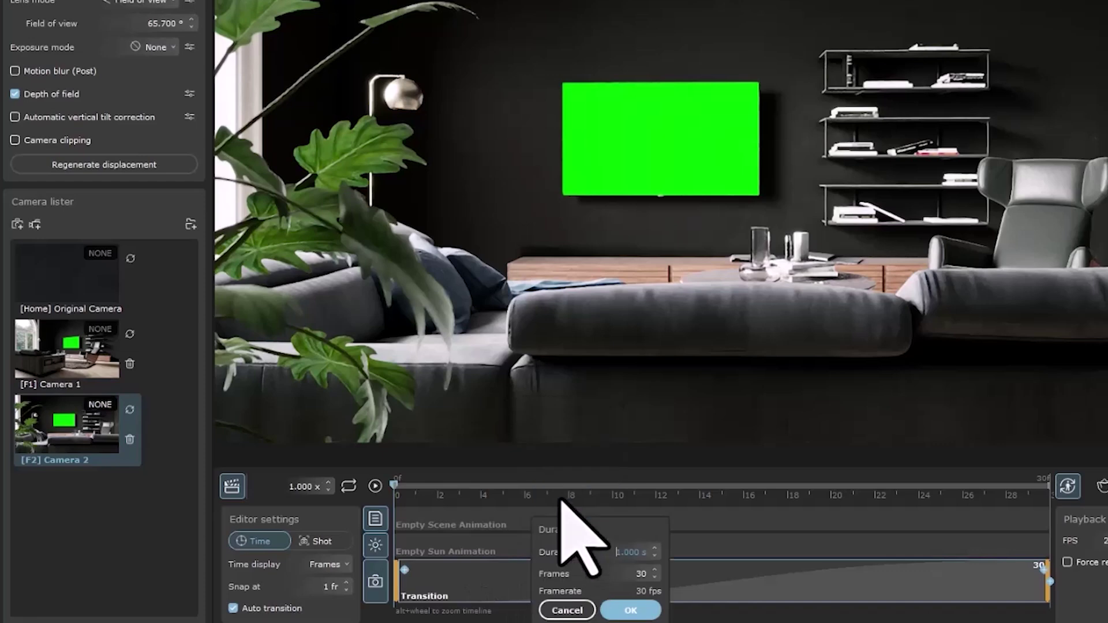
{"action": "left_click", "coordinate": [613, 552]}
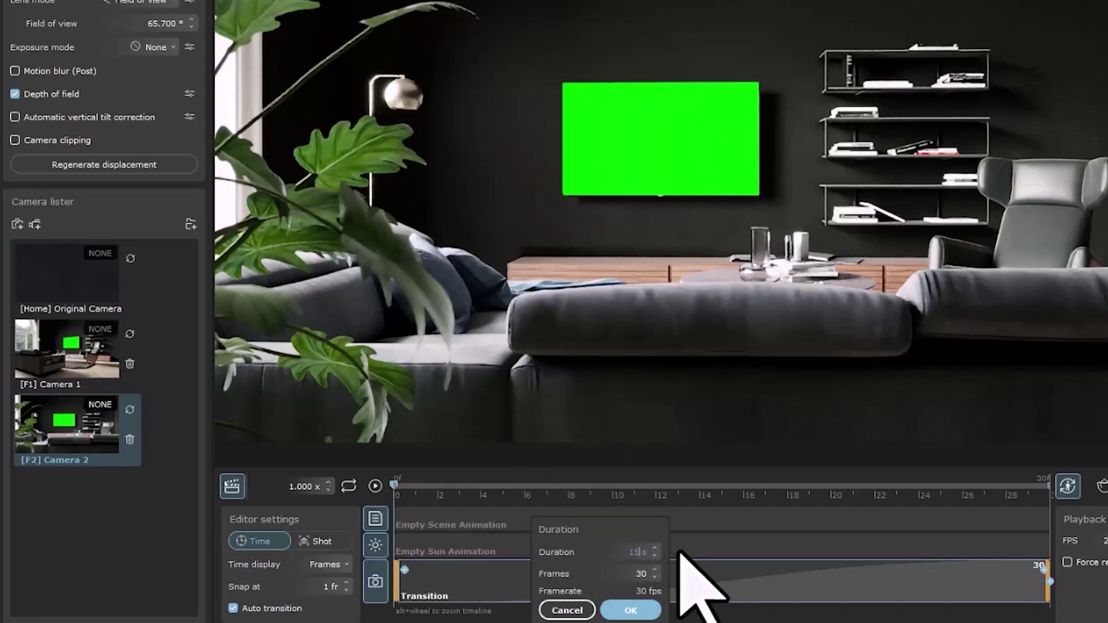
{"action": "left_click", "coordinate": [633, 612]}
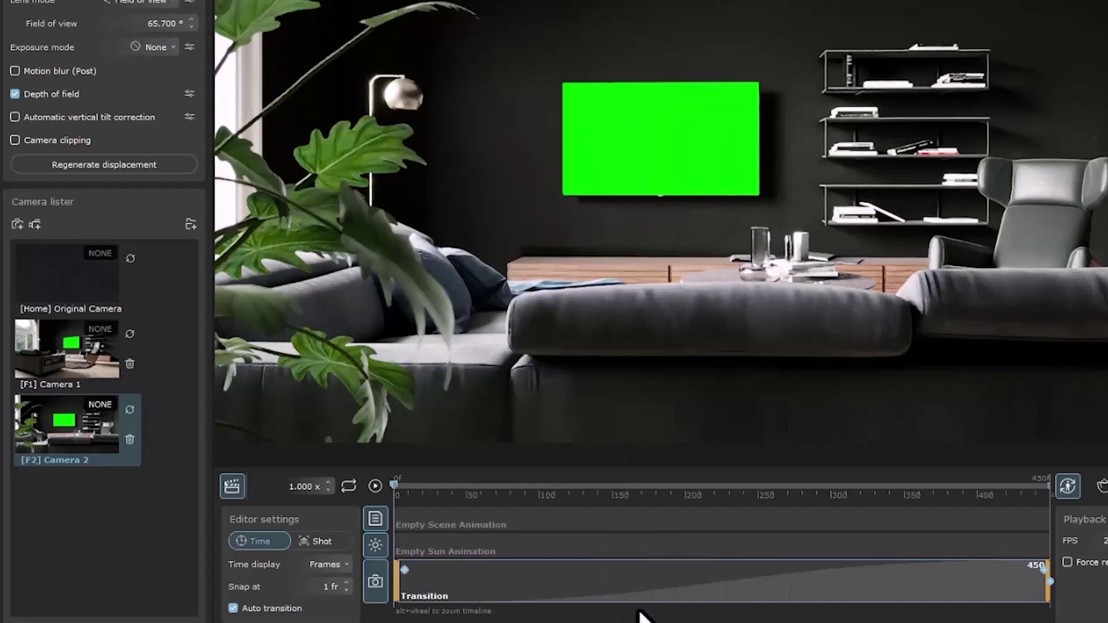
Play the camera animation and set the playback rate to 30 FPS.
{"action": "left_click", "coordinate": [375, 486]}
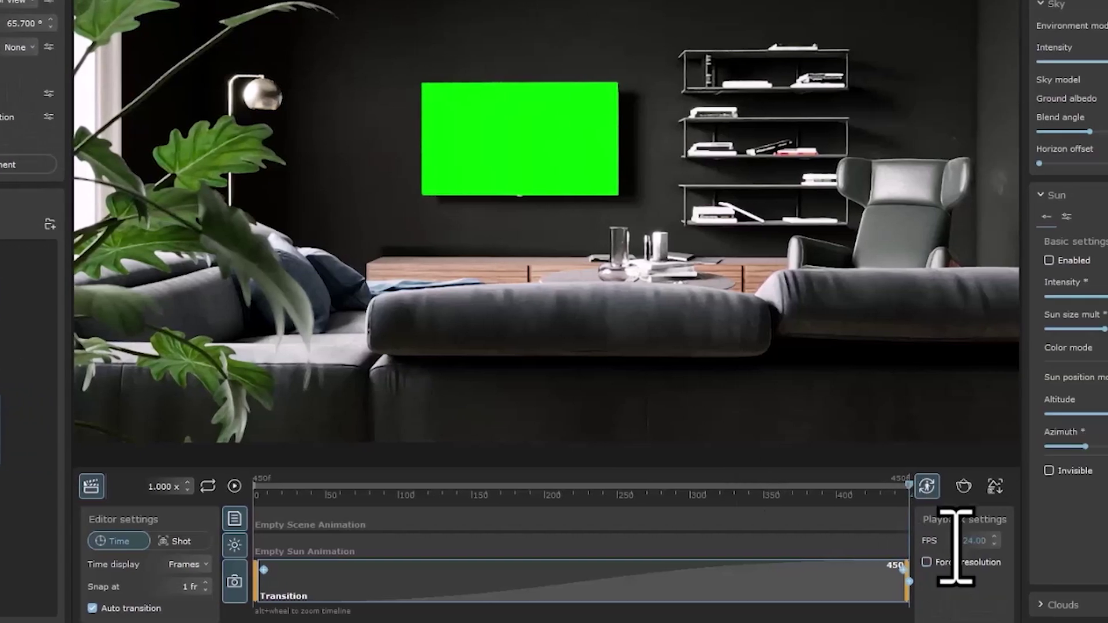
{"action": "double_click", "coordinate": [974, 540]}
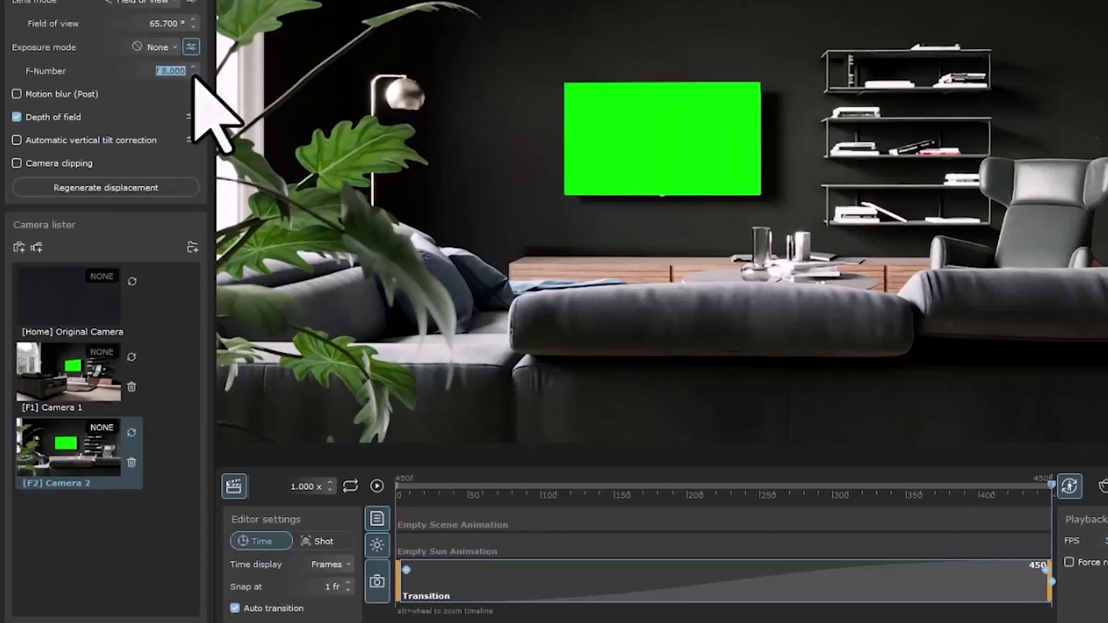
Try very low F-numbers, starting at 0.001, to blur the foreground in Camera 2's view.
{"action": "type", "text": "0.001"}
{"action": "key", "text": "Return"}
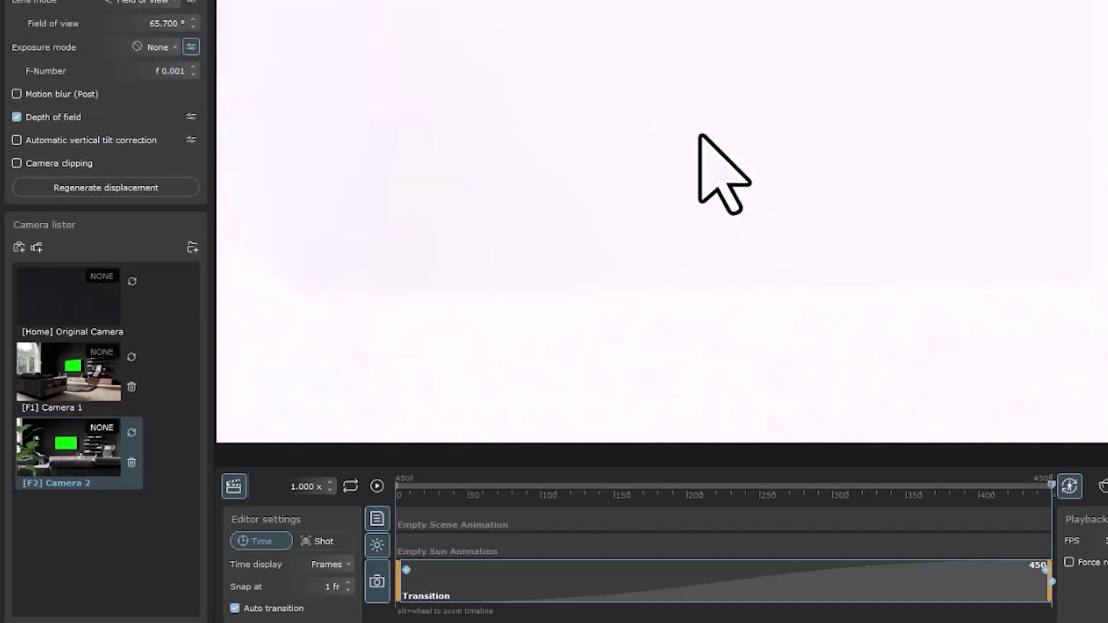
{"action": "left_click", "coordinate": [181, 75]}
{"action": "type", "text": "1"}
{"action": "key", "text": "Return"}
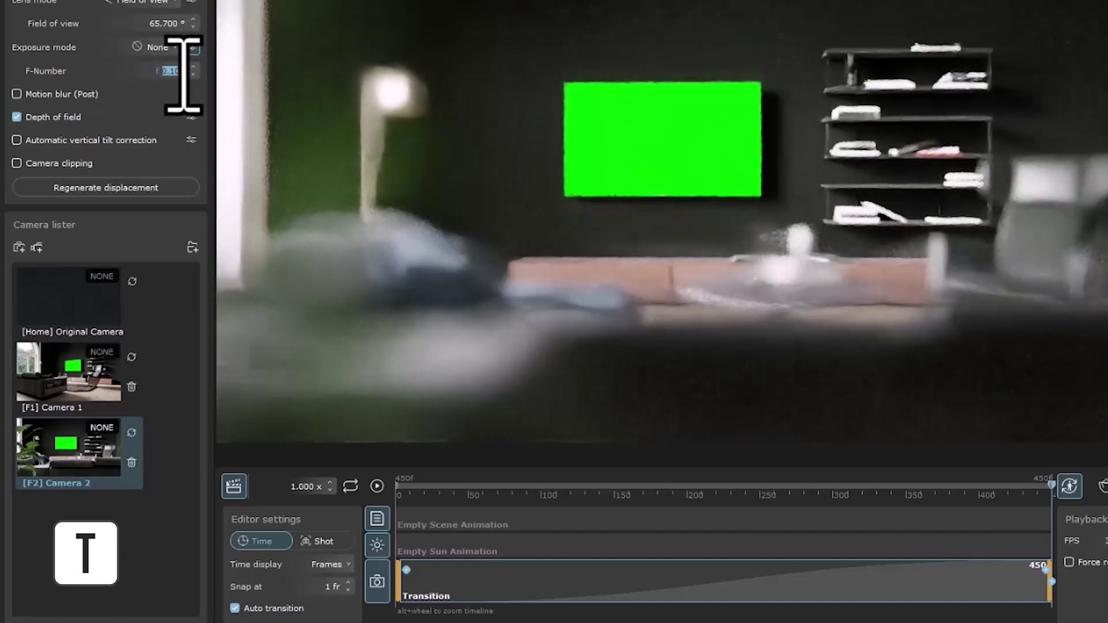
Set the F-number to 3, store it in Camera 2, and compare the views of Camera 1 and Camera 2.
{"action": "type", "text": "3"}
{"action": "key", "text": "Return"}
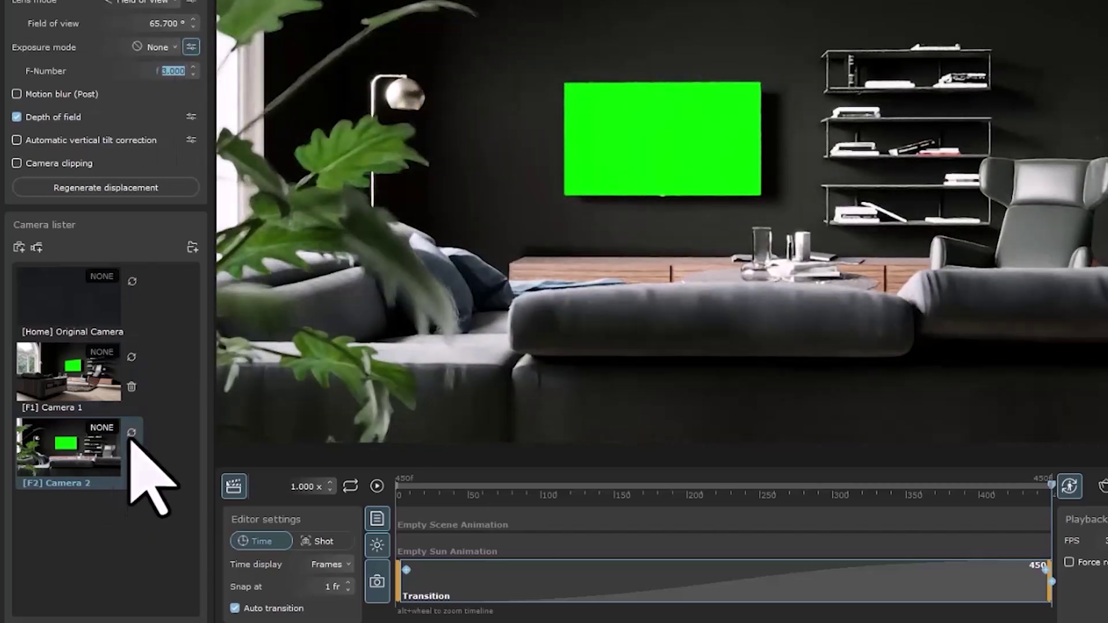
{"action": "left_click", "coordinate": [81, 381]}
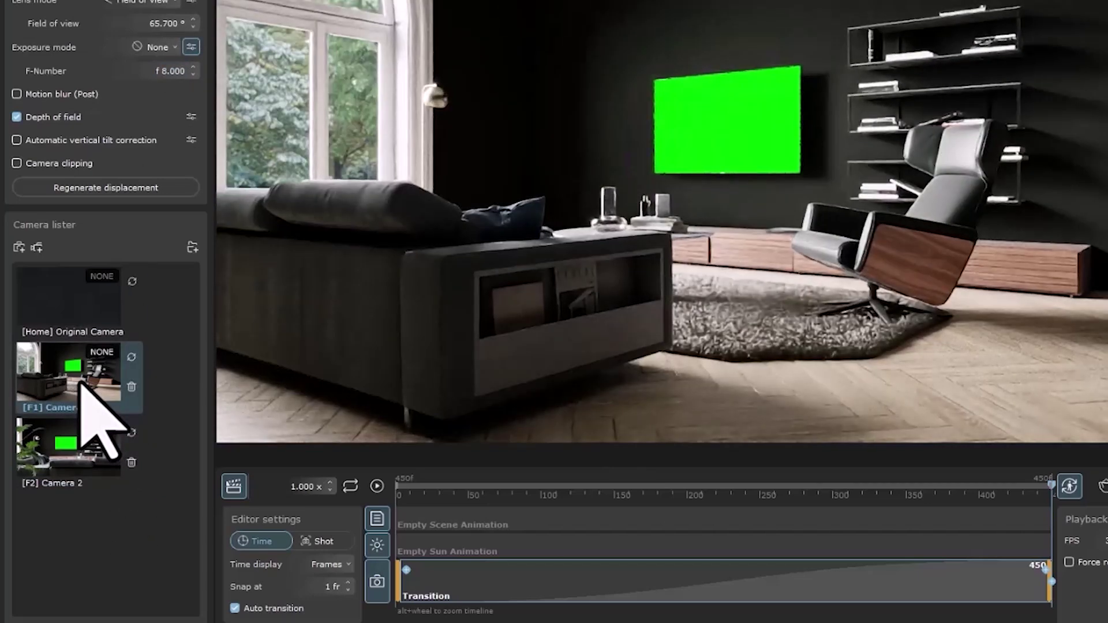
{"action": "left_click", "coordinate": [58, 453]}
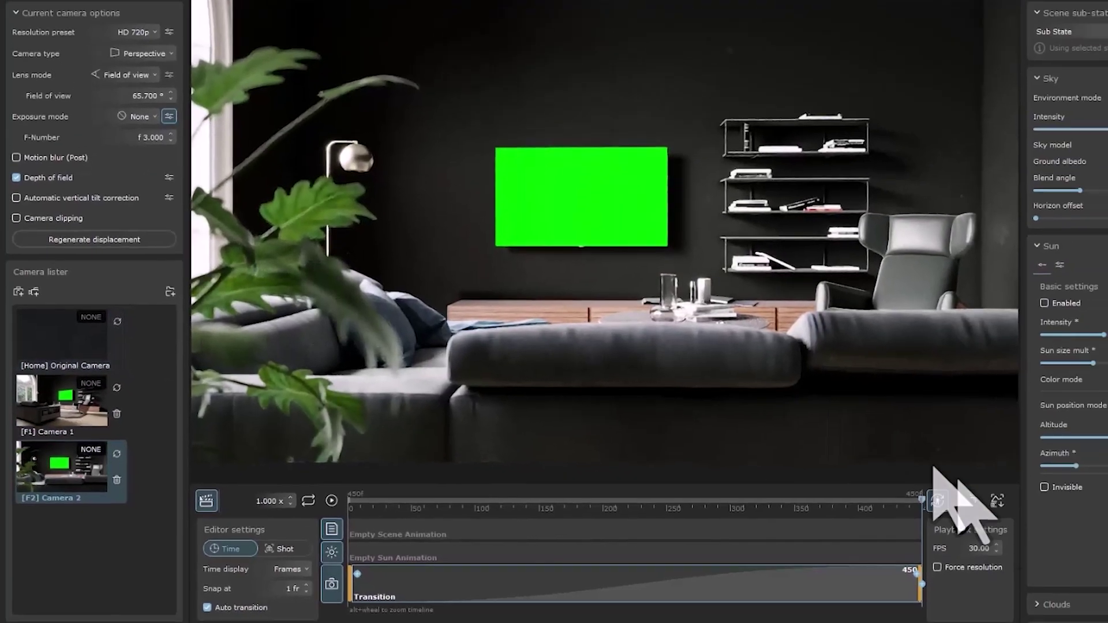
Start rendering the camera animation as a 2560 × 1440 image sequence from frame 0 to 450, and abort the render.
{"action": "left_click", "coordinate": [937, 501]}
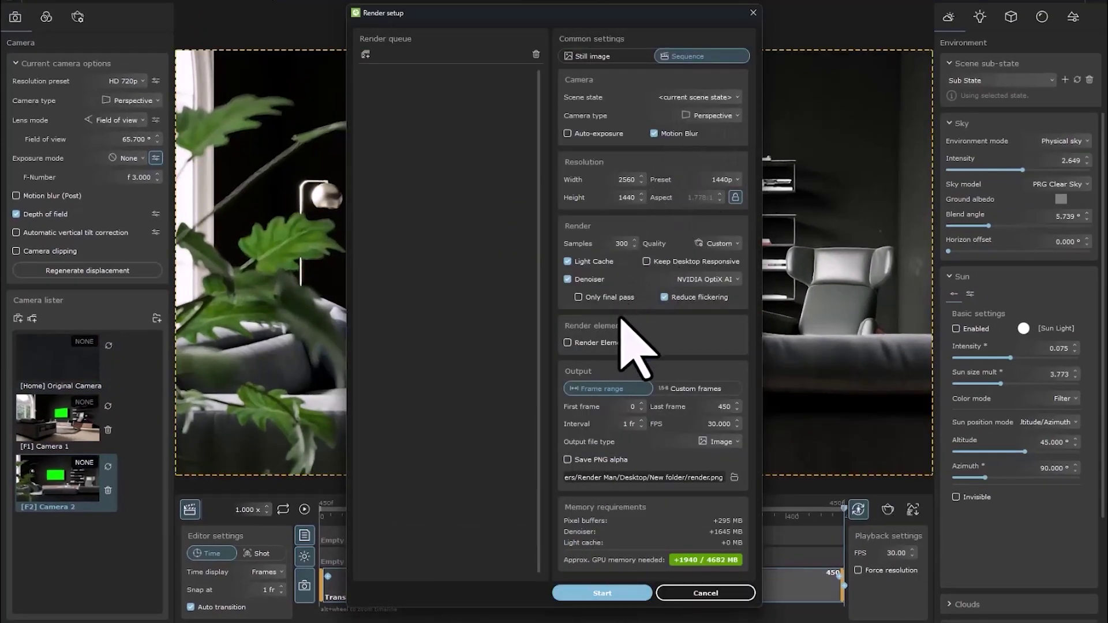
{"action": "left_click", "coordinate": [600, 593]}
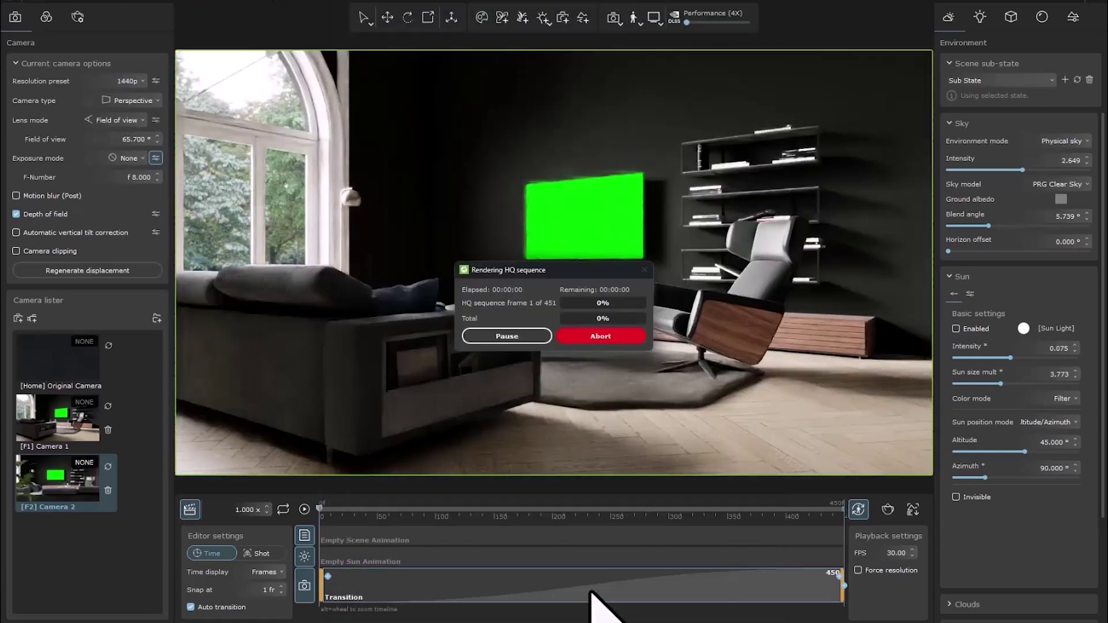
{"action": "left_click", "coordinate": [607, 338]}
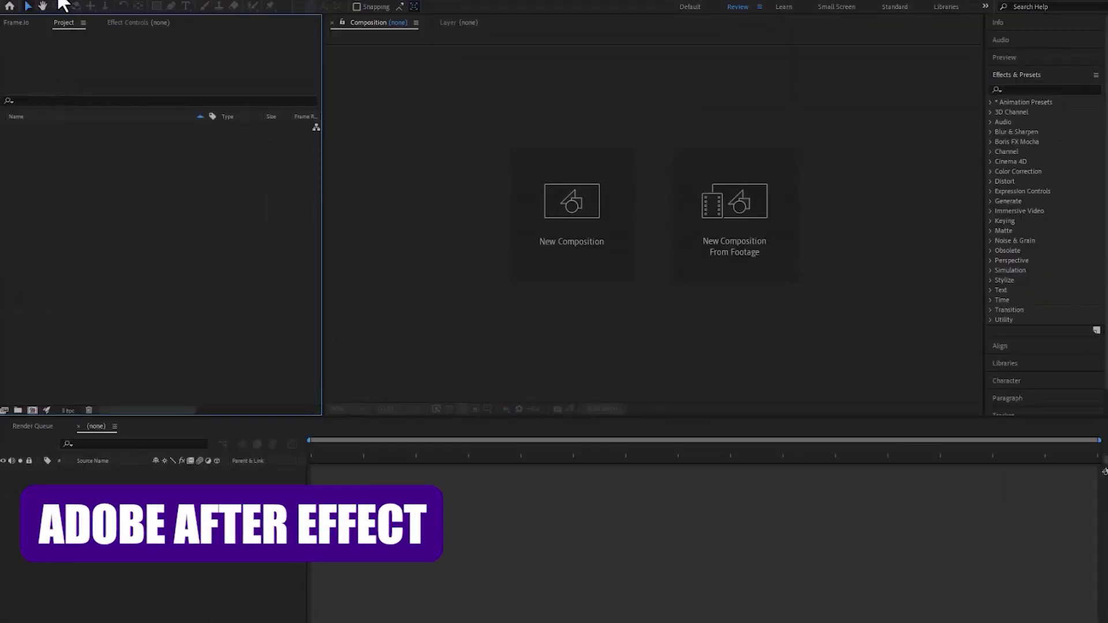
Switch to After Effects and create a 2560 × 1440 composition at 30 fps, 19 seconds long.
{"action": "left_click", "coordinate": [63, 2]}
{"action": "left_click", "coordinate": [65, 5]}
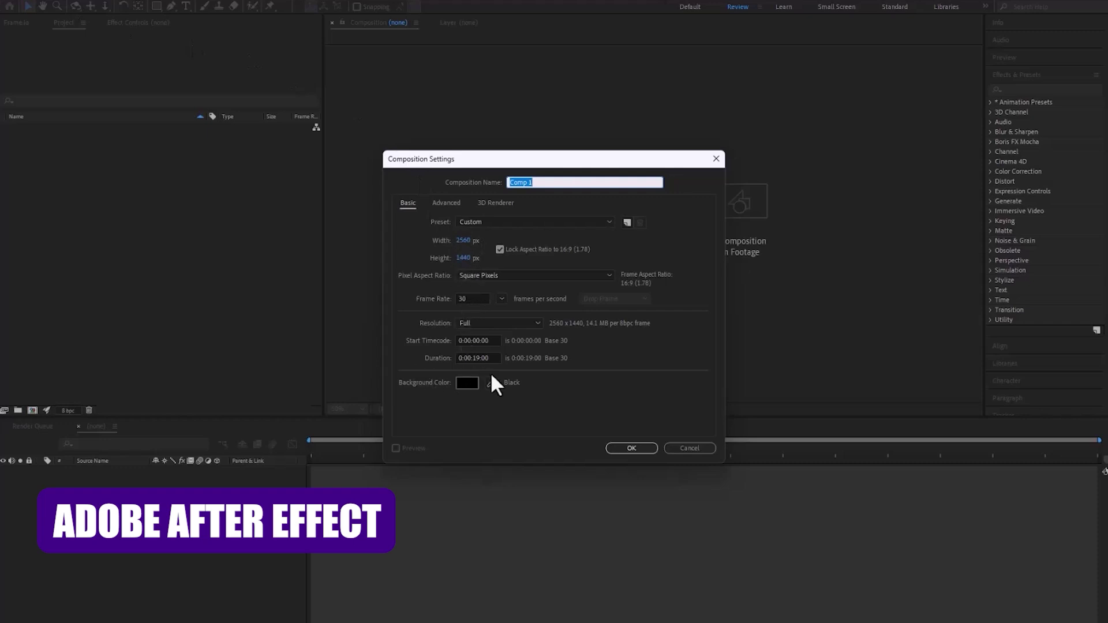
{"action": "left_click", "coordinate": [645, 453]}
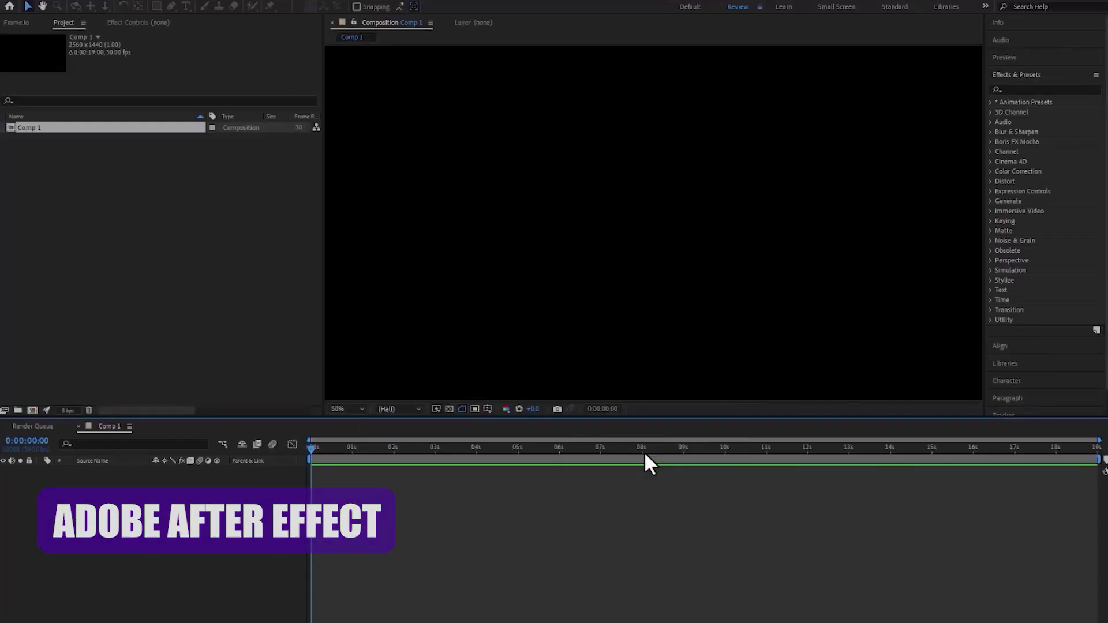
Import Green Screen_Vantage_Final.mp4 and Joker for Vantage.mp4 from the Desktop into the project.
{"action": "left_click", "coordinate": [12, 2]}
{"action": "mouse_move", "coordinate": [29, 2]}
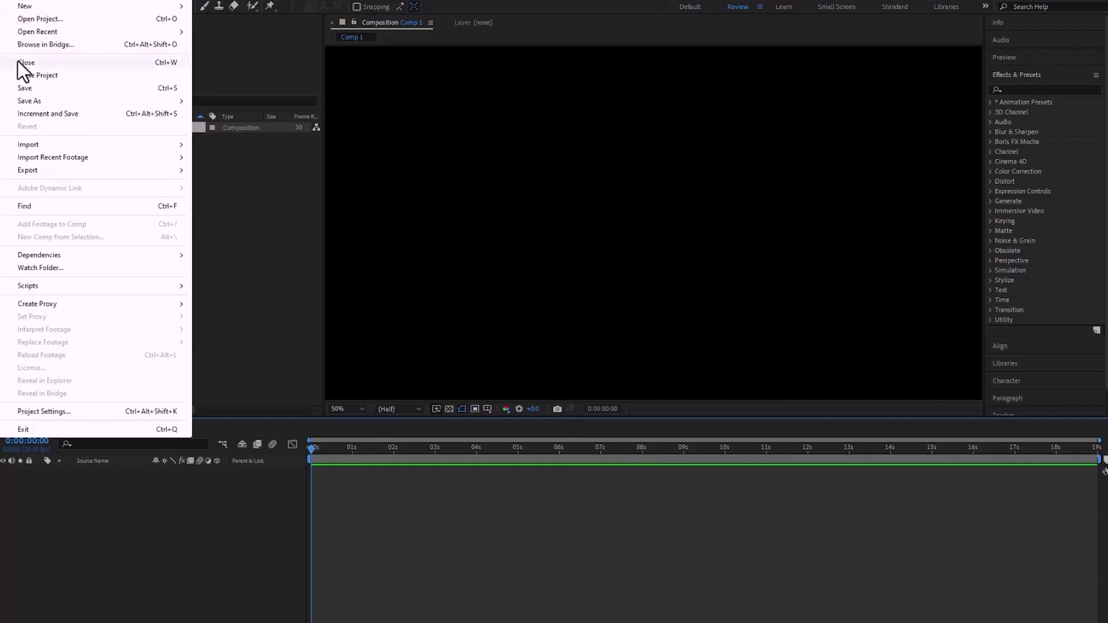
{"action": "mouse_move", "coordinate": [62, 157]}
{"action": "mouse_move", "coordinate": [173, 144]}
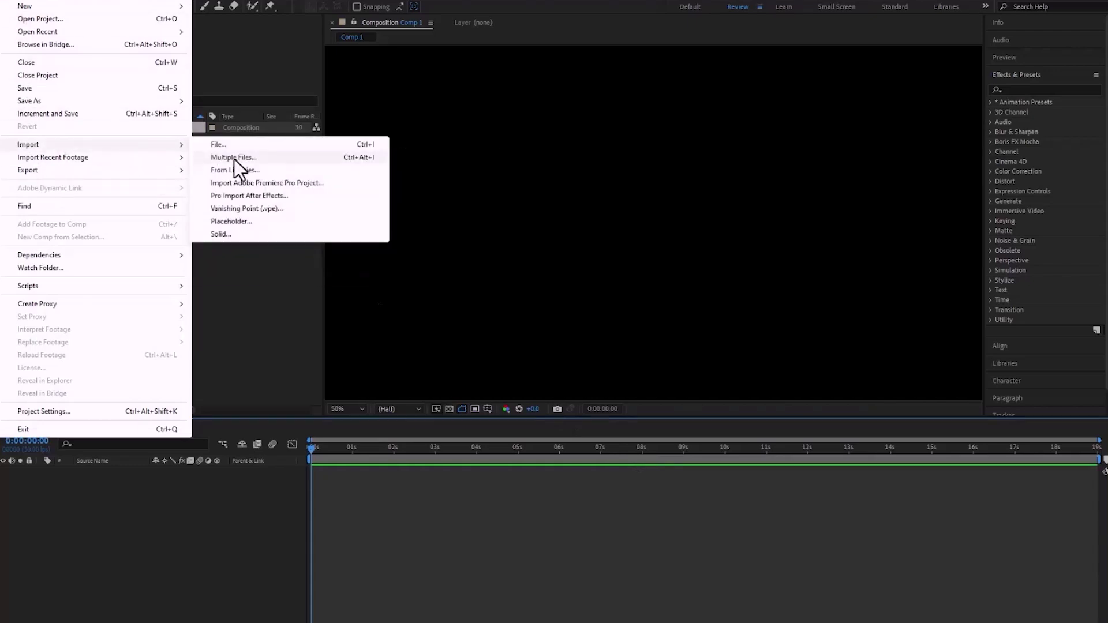
{"action": "left_click", "coordinate": [242, 146]}
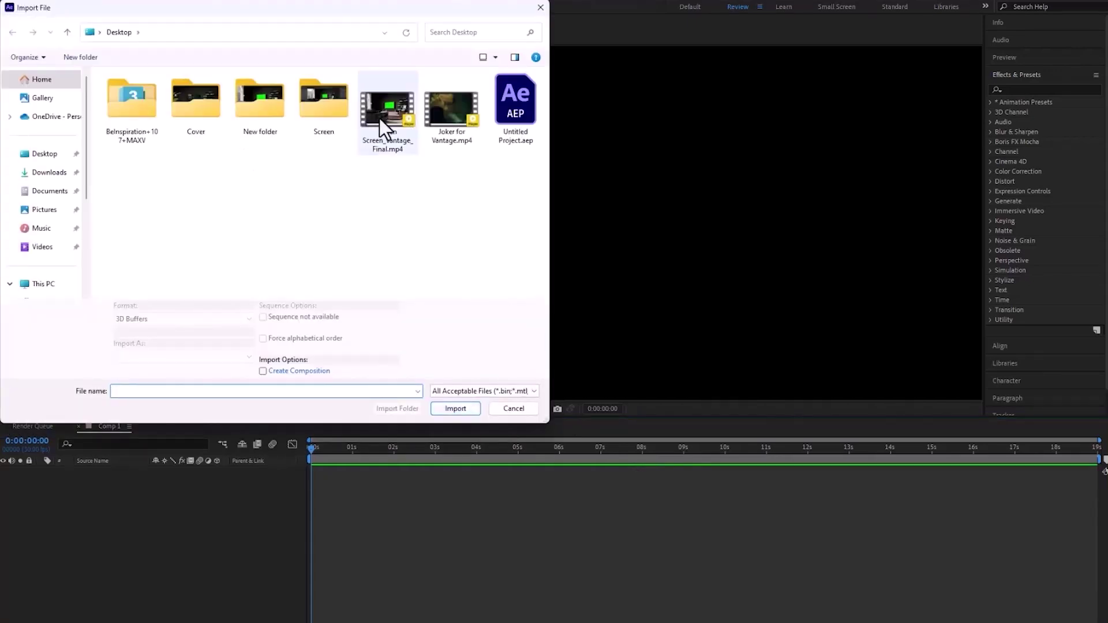
{"action": "left_click", "coordinate": [455, 408]}
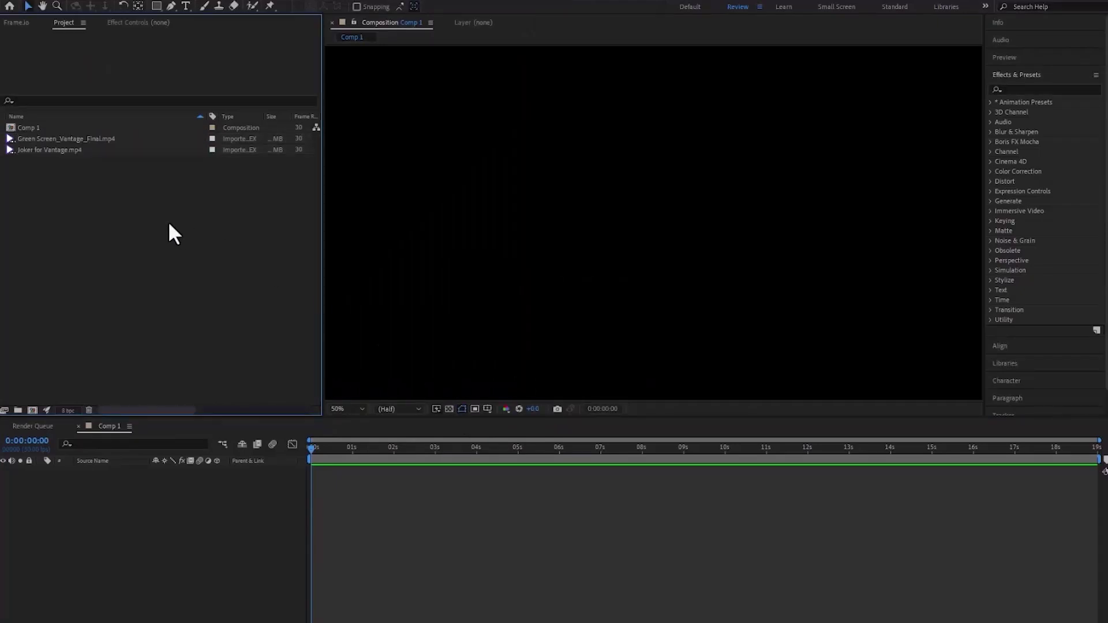
Add Green Screen_Vantage_Final.mp4 to Comp 1's timeline and align the clip's start with the composition's start.
{"action": "left_click", "coordinate": [54, 142]}
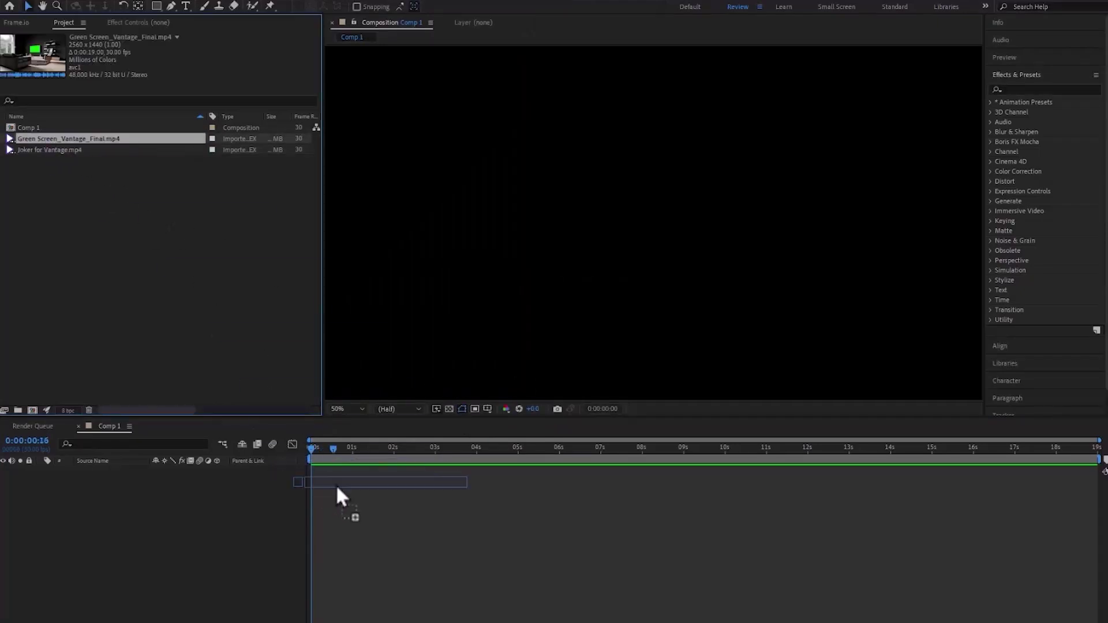
{"action": "left_click_drag", "start_coordinate": [369, 493], "coordinate": [321, 483]}
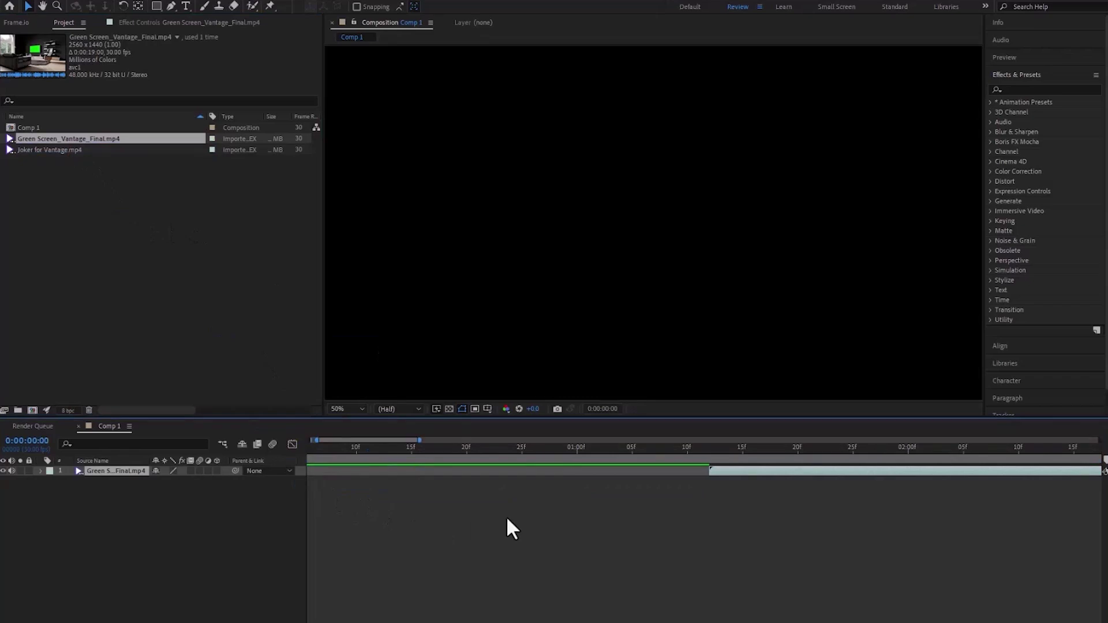
{"action": "left_click_drag", "start_coordinate": [796, 473], "coordinate": [640, 464]}
Preview the green-screen clip in the timeline and return to the first frame.
{"action": "left_click_drag", "start_coordinate": [385, 456], "coordinate": [531, 460]}
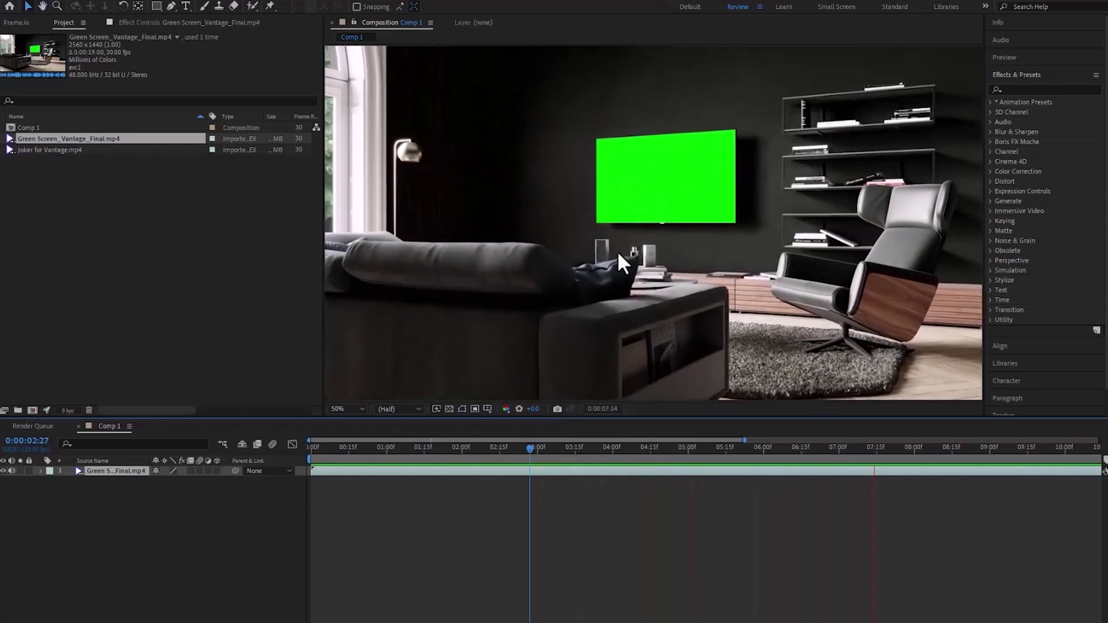
{"action": "left_click", "coordinate": [926, 448]}
{"action": "left_click_drag", "start_coordinate": [926, 449], "coordinate": [283, 444]}
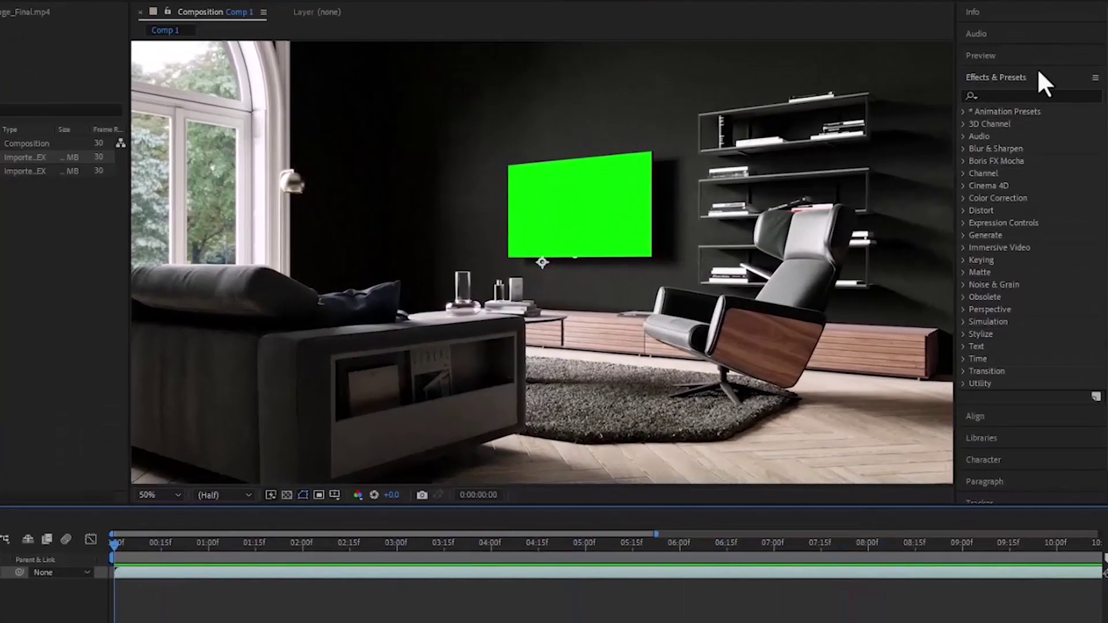
Start a Track Motion tracker on the green-screen layer and set its track type to Perspective corner pin.
{"action": "left_click", "coordinate": [1030, 79]}
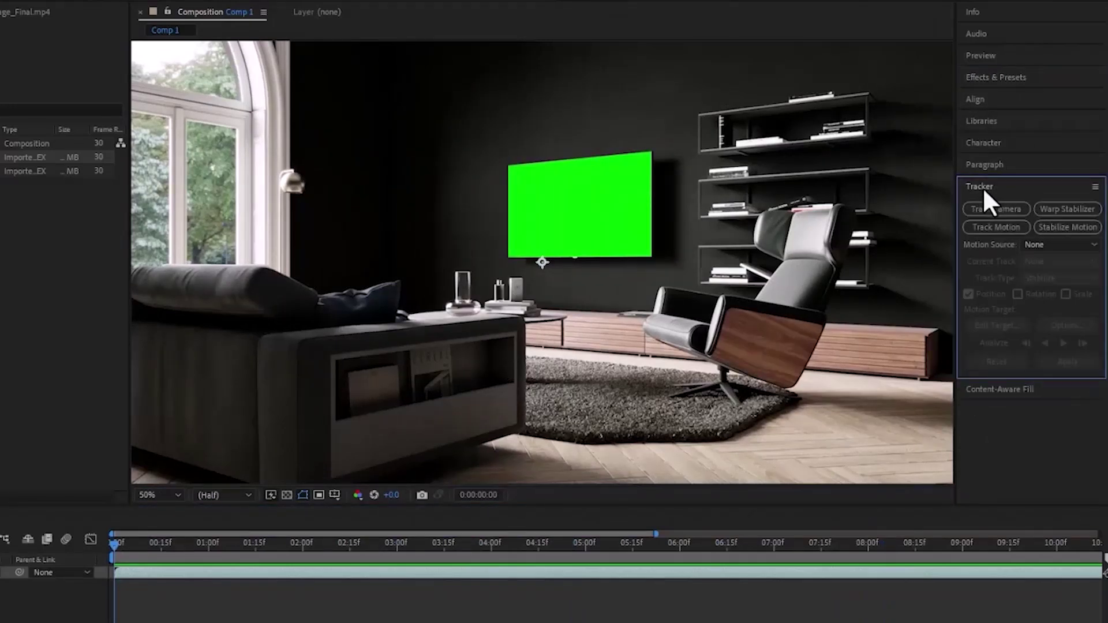
{"action": "left_click", "coordinate": [995, 226]}
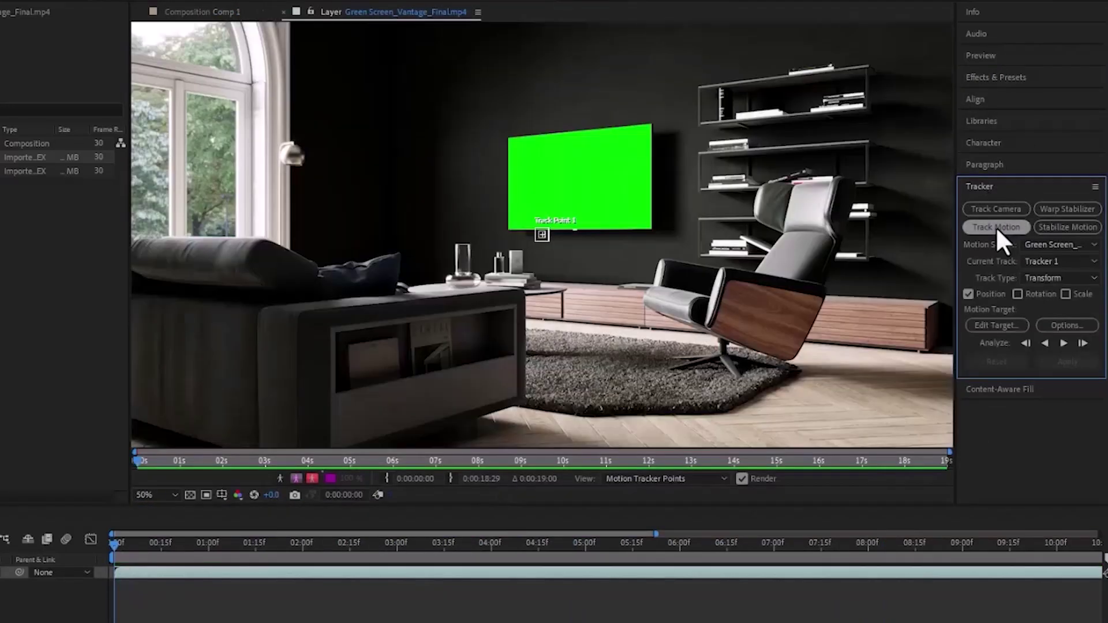
{"action": "left_click", "coordinate": [1040, 278]}
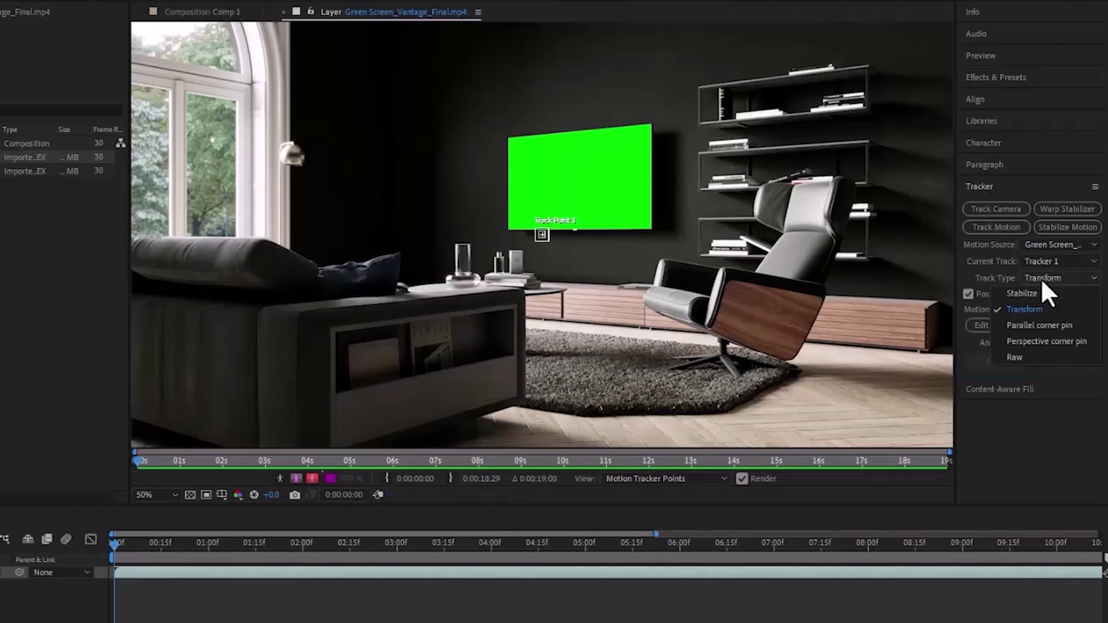
{"action": "left_click", "coordinate": [1047, 334]}
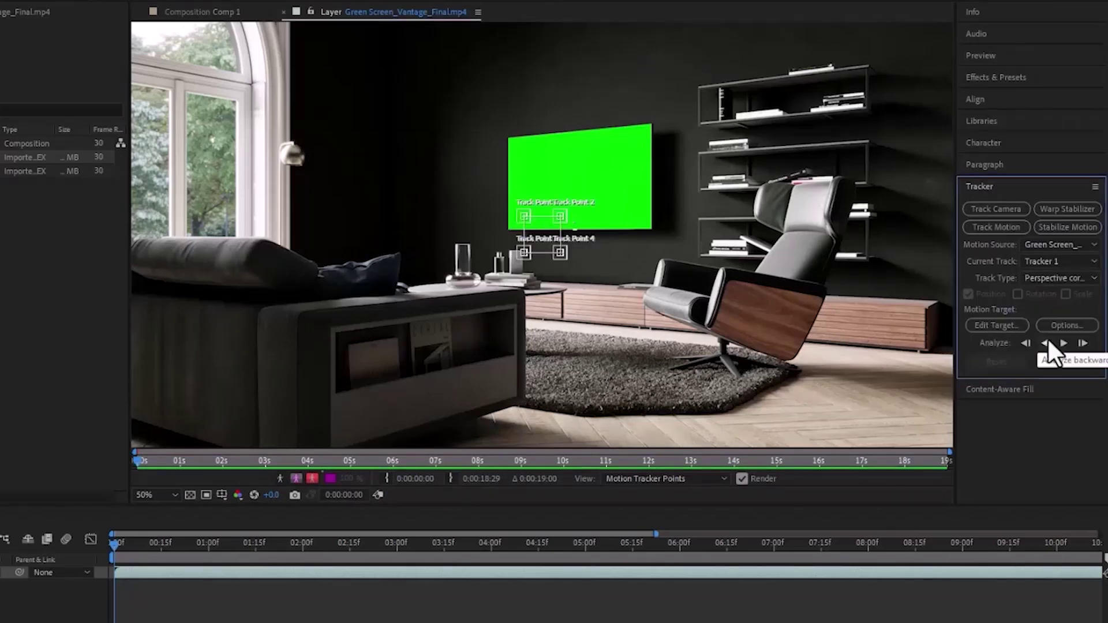
Place Track Point 2 on the green TV's upper-right corner, Track Point 4 on the lower-right and Track Point 3 on the lower-left.
{"action": "scroll", "coordinate": [568, 189], "scroll_direction": "up", "scroll_amount": 2}
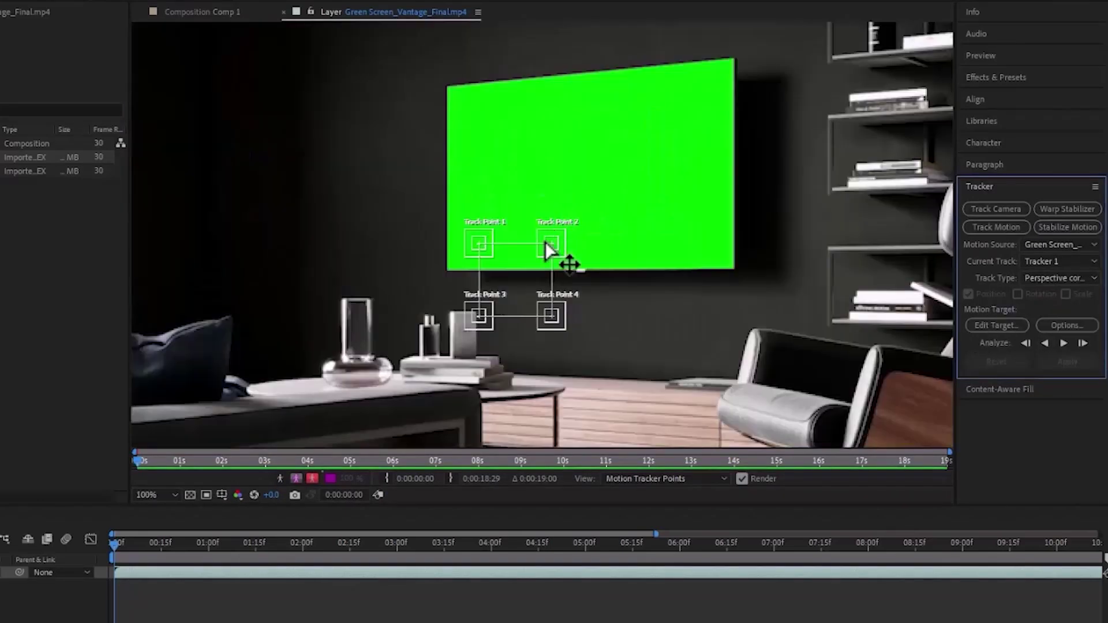
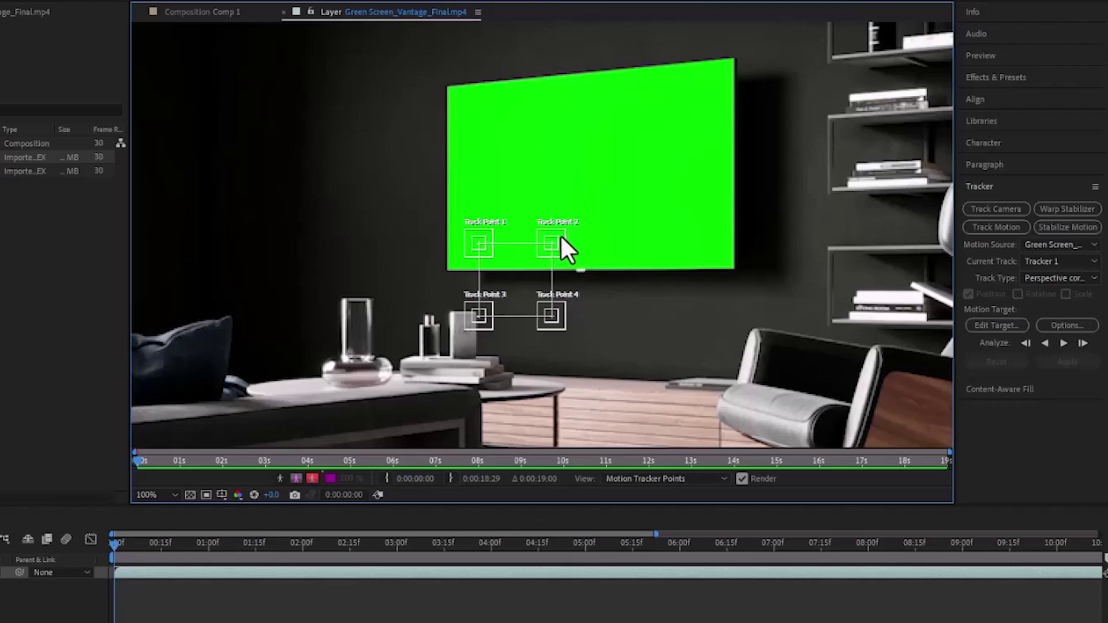
{"action": "left_click_drag", "start_coordinate": [561, 236], "coordinate": [747, 52]}
{"action": "scroll", "coordinate": [675, 144], "scroll_direction": "up", "scroll_amount": 1}
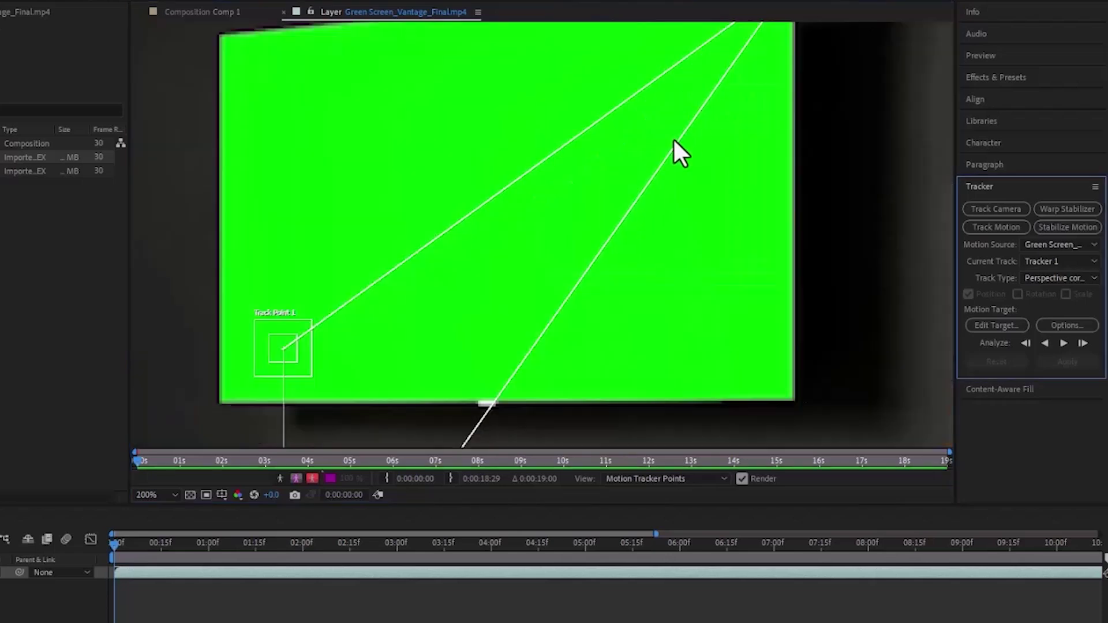
{"action": "scroll", "coordinate": [635, 197], "scroll_direction": "down", "scroll_amount": 1}
{"action": "scroll", "coordinate": [611, 260], "scroll_direction": "up", "scroll_amount": 1}
{"action": "left_click_drag", "start_coordinate": [498, 393], "coordinate": [871, 312]}
{"action": "left_click_drag", "start_coordinate": [347, 388], "coordinate": [284, 309]}
Place Track Point 1 on the green TV's upper-left corner.
{"action": "left_click_drag", "start_coordinate": [337, 234], "coordinate": [322, 79]}
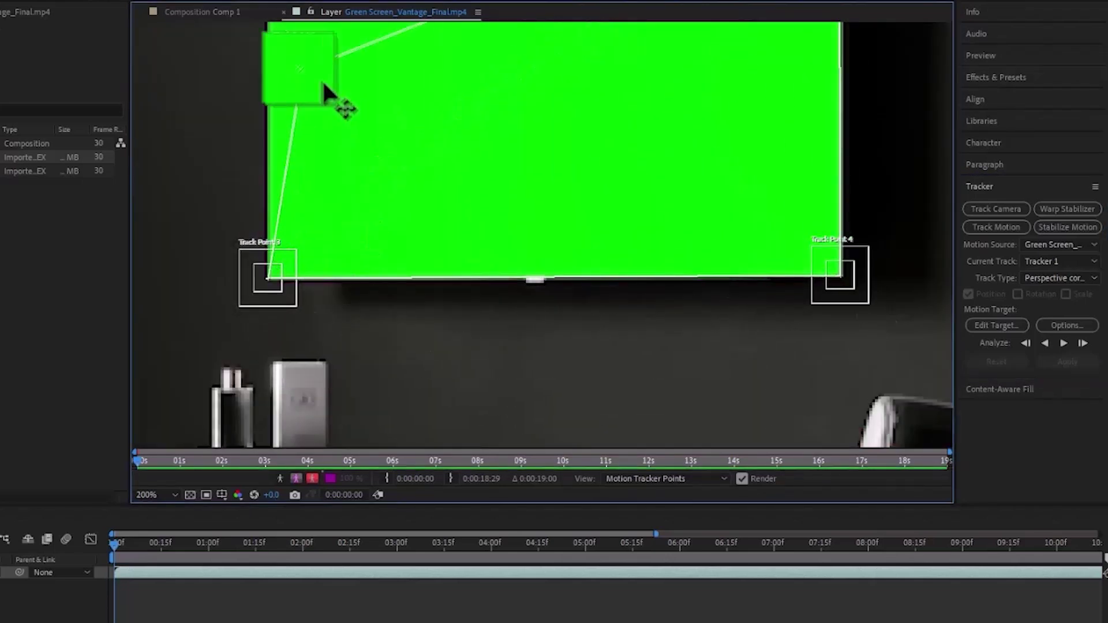
{"action": "left_click_drag", "start_coordinate": [427, 167], "coordinate": [514, 364]}
{"action": "left_click_drag", "start_coordinate": [375, 271], "coordinate": [370, 144]}
{"action": "scroll", "coordinate": [370, 144], "scroll_direction": "up", "scroll_amount": 2}
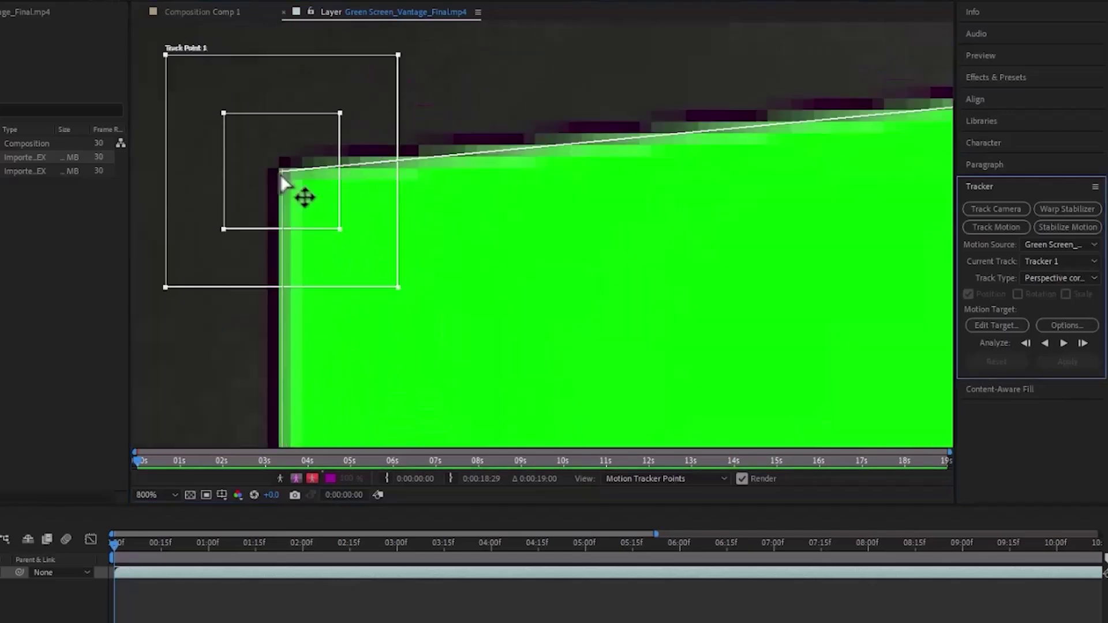
Examine up close how Track Points 2, 4 and 3 sit on the green TV's corners.
{"action": "scroll", "coordinate": [354, 217], "scroll_direction": "down", "scroll_amount": 3}
{"action": "scroll", "coordinate": [594, 196], "scroll_direction": "up", "scroll_amount": 3}
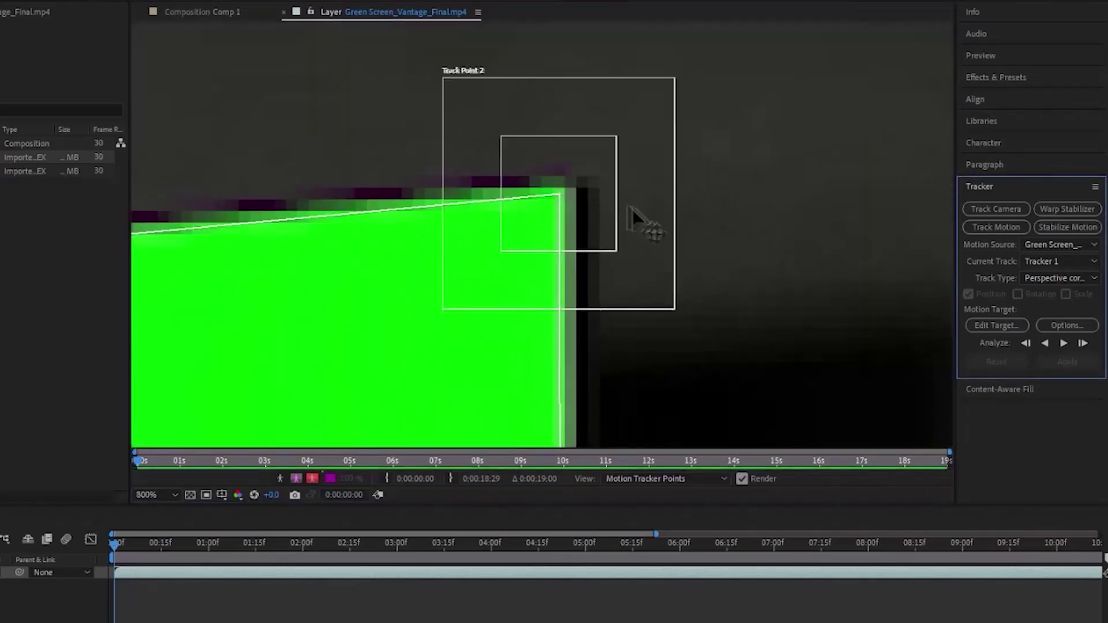
{"action": "left_click_drag", "start_coordinate": [638, 217], "coordinate": [655, 217]}
{"action": "scroll", "coordinate": [656, 218], "scroll_direction": "down", "scroll_amount": 3}
{"action": "scroll", "coordinate": [534, 244], "scroll_direction": "up", "scroll_amount": 3}
{"action": "scroll", "coordinate": [534, 247], "scroll_direction": "up", "scroll_amount": 1}
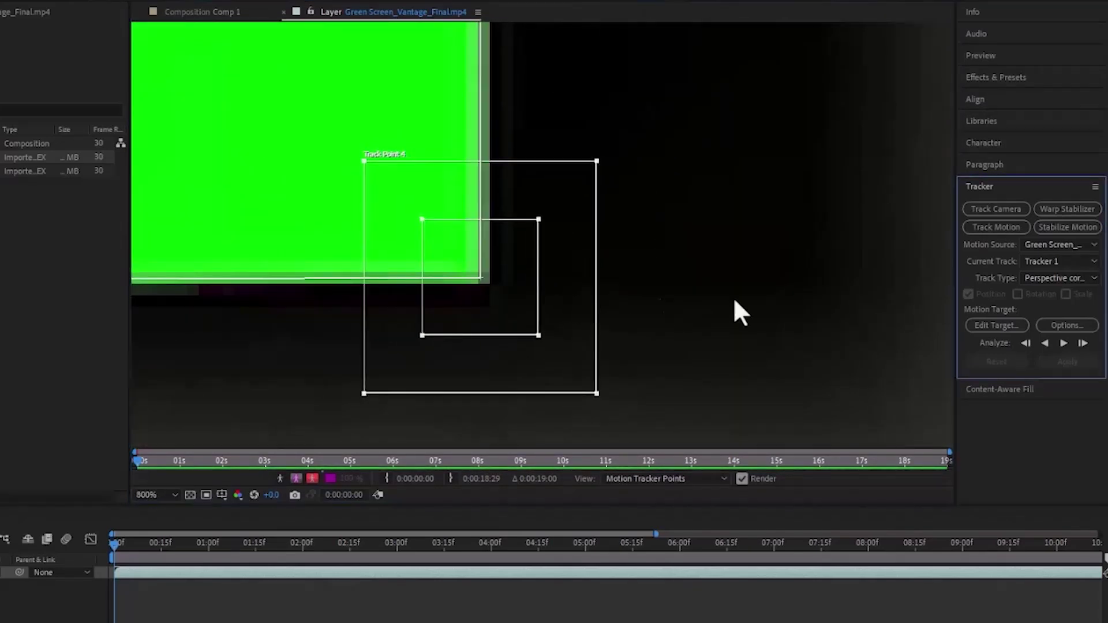
{"action": "scroll", "coordinate": [737, 312], "scroll_direction": "down", "scroll_amount": 3}
{"action": "scroll", "coordinate": [491, 260], "scroll_direction": "up", "scroll_amount": 3}
Analyze the four track points forward through the whole clip, fit the full duration in the timeline and return to the first frame.
{"action": "scroll", "coordinate": [584, 264], "scroll_direction": "down", "scroll_amount": 5}
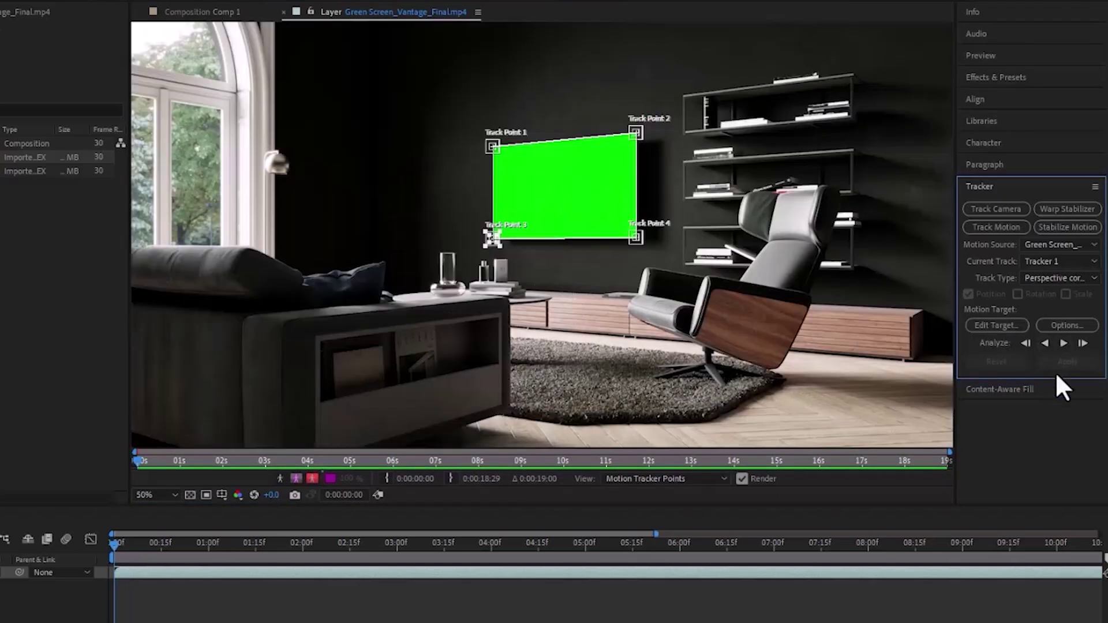
{"action": "left_click", "coordinate": [1064, 343]}
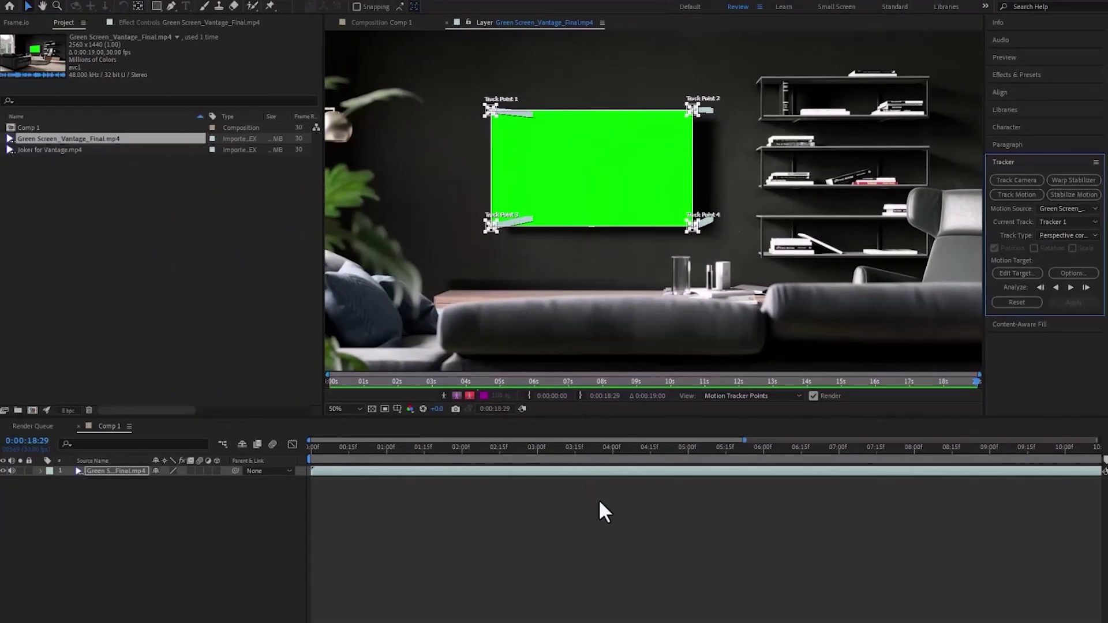
{"action": "scroll", "coordinate": [597, 499], "scroll_direction": "down", "scroll_amount": 3, "text": "alt"}
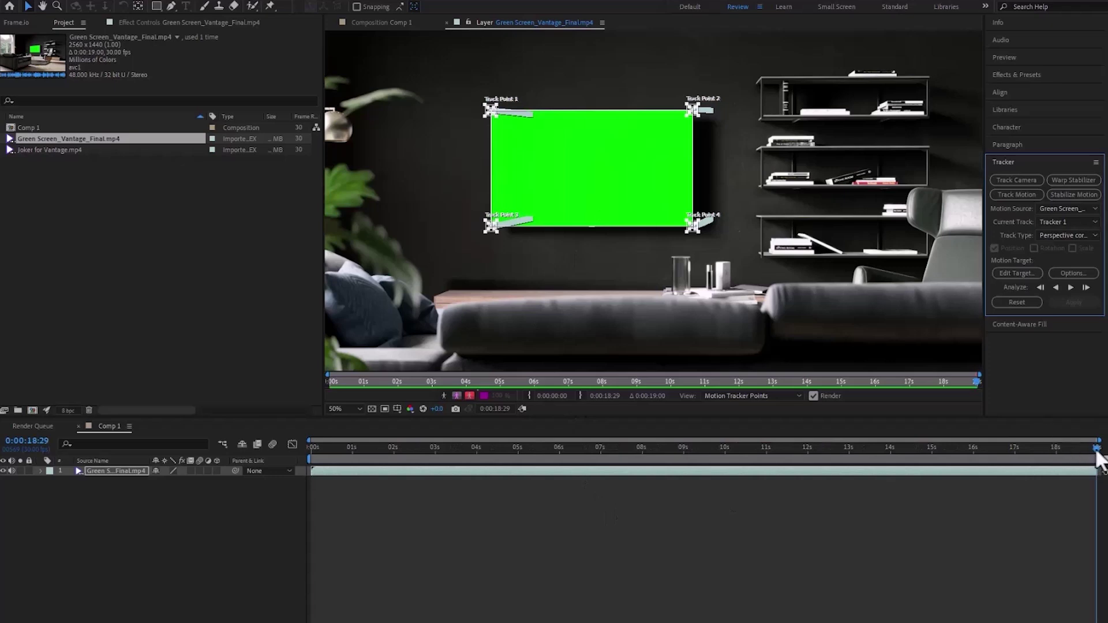
{"action": "left_click_drag", "start_coordinate": [1099, 453], "coordinate": [283, 459]}
Add a blue 2560 × 1440 px solid layer to Comp 1.
{"action": "right_click", "coordinate": [500, 496]}
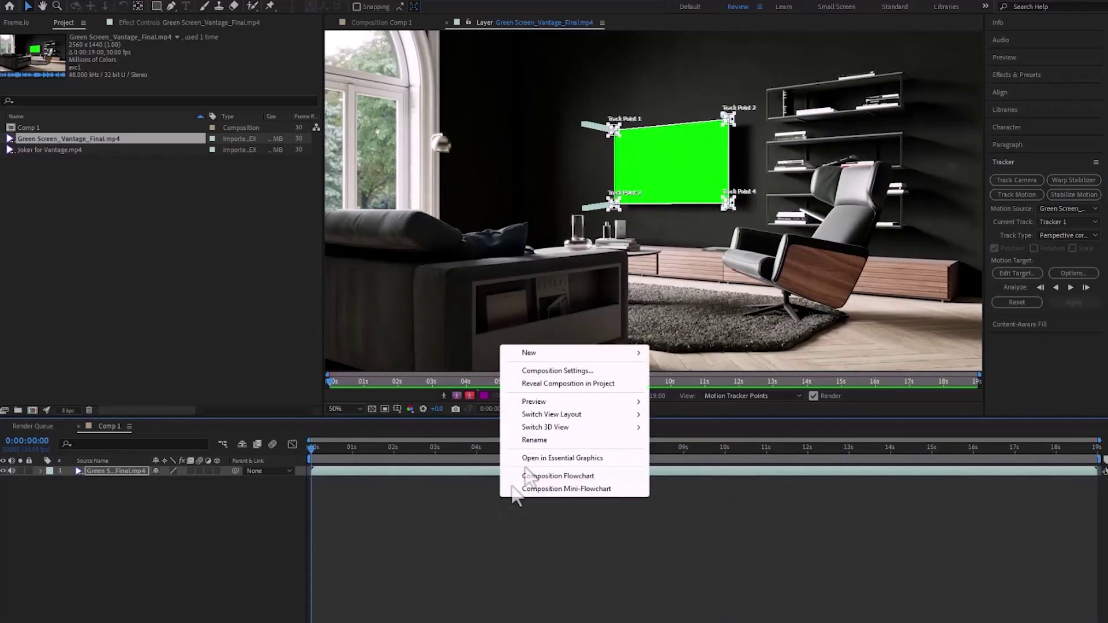
{"action": "mouse_move", "coordinate": [579, 355]}
{"action": "left_click", "coordinate": [679, 383]}
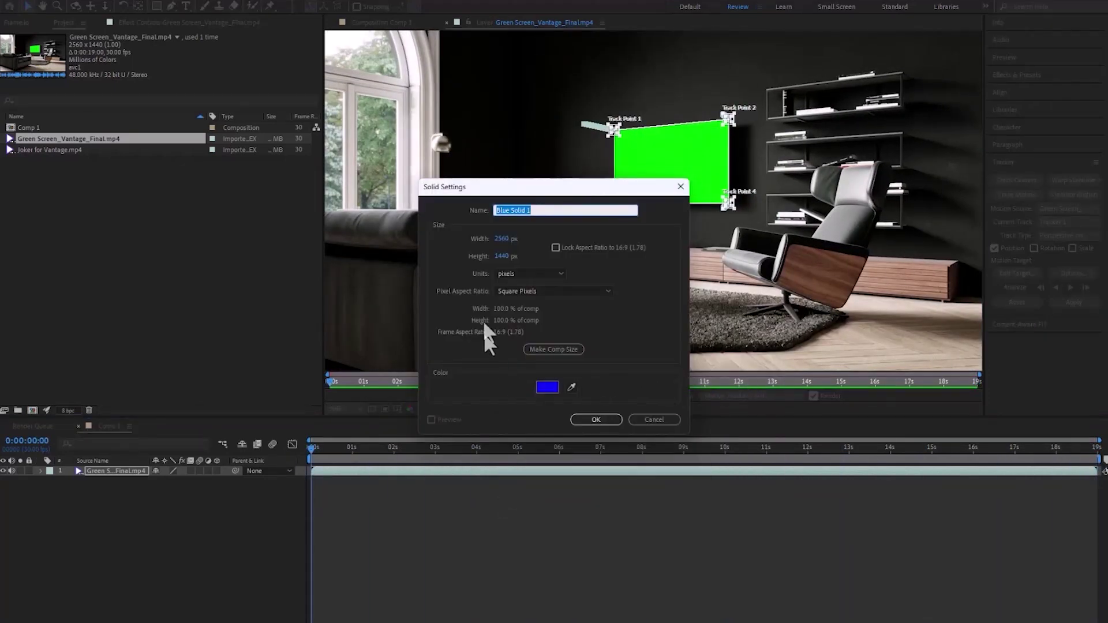
{"action": "left_click", "coordinate": [613, 420]}
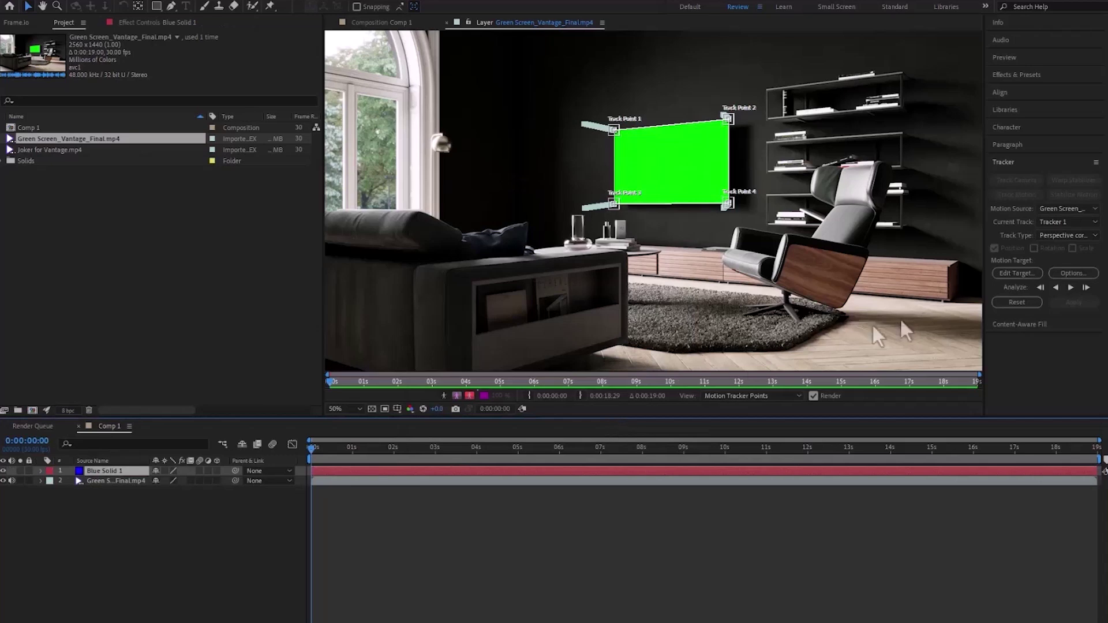
Set the blue solid as the tracker's motion target, apply the corner-pin tracking to it and collapse its properties.
{"action": "left_click", "coordinate": [1015, 273]}
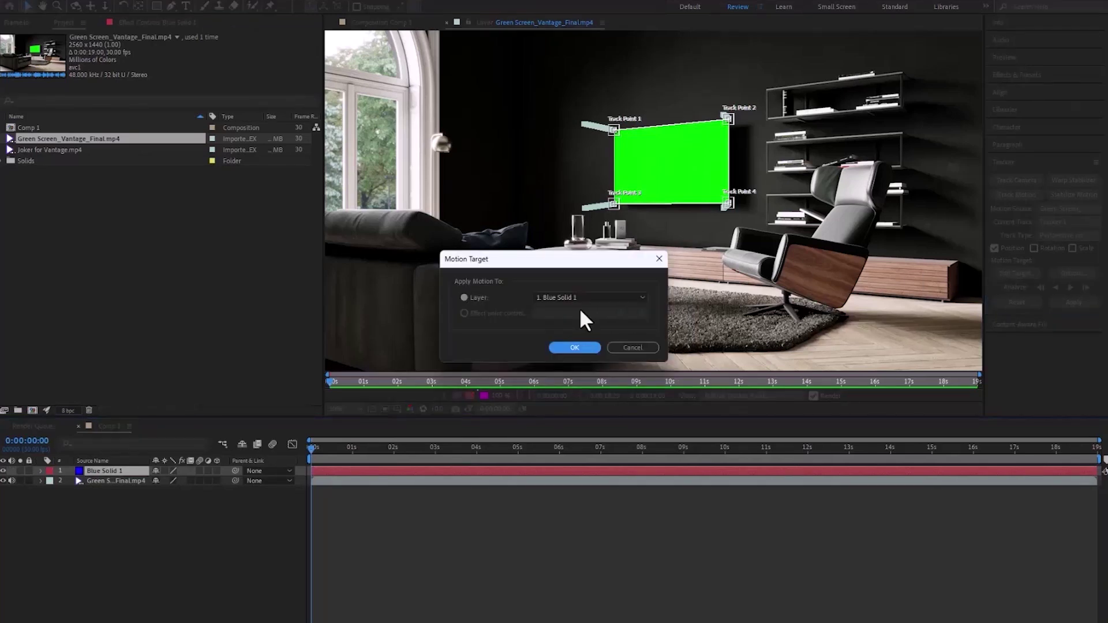
{"action": "left_click", "coordinate": [573, 348]}
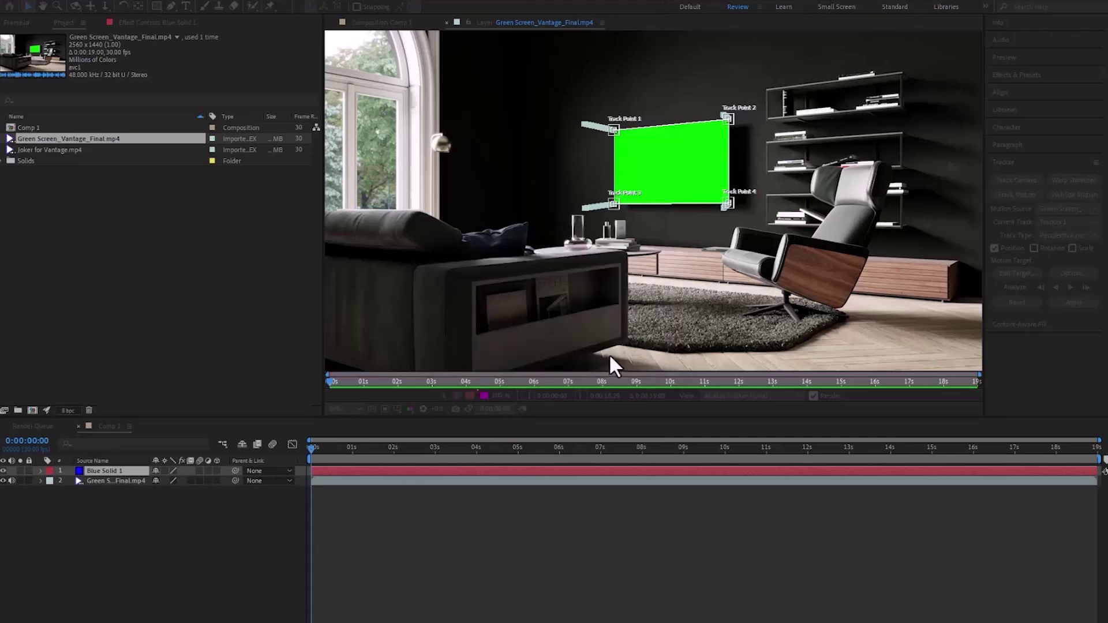
{"action": "left_click", "coordinate": [1085, 301]}
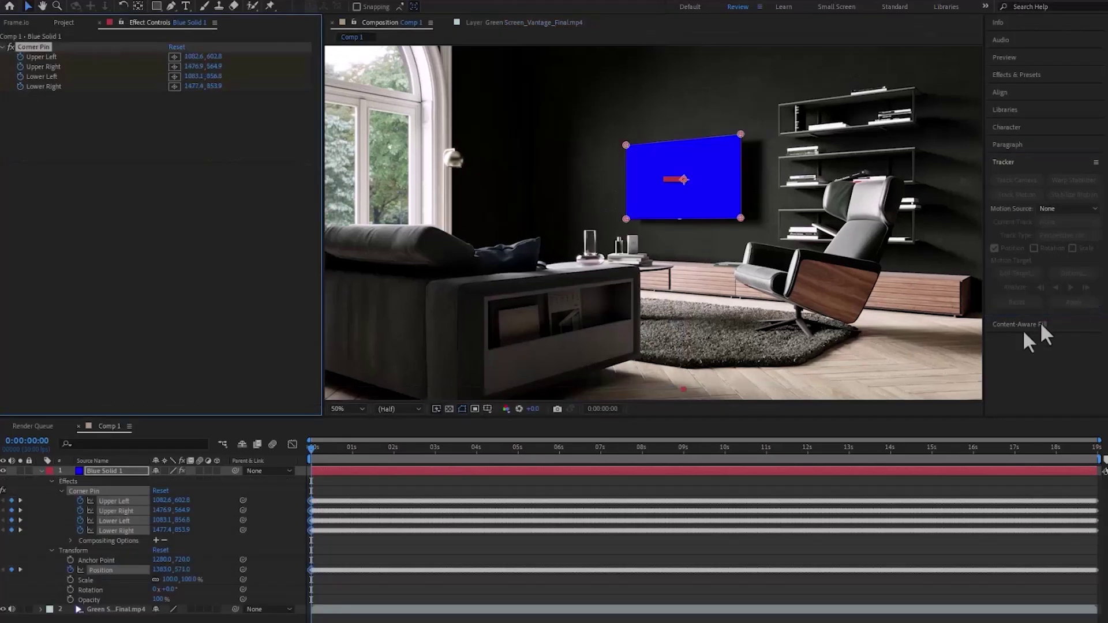
{"action": "left_click", "coordinate": [41, 471]}
Pre-compose the blue solid as Blue Solid 1 Comp 1, leaving all attributes in Comp 1.
{"action": "right_click", "coordinate": [372, 471]}
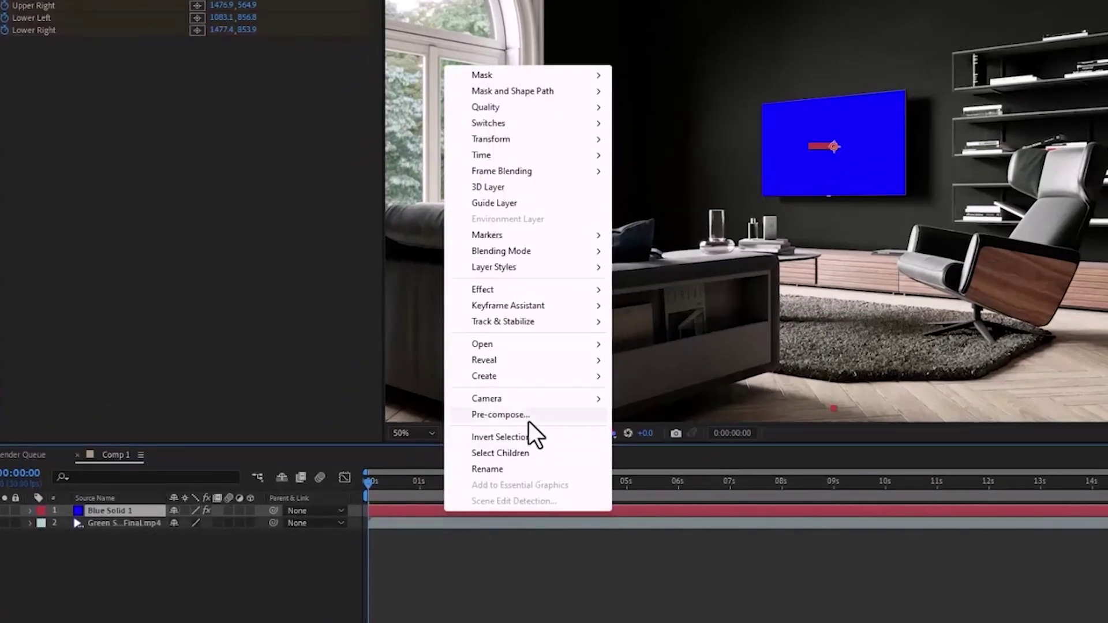
{"action": "left_click", "coordinate": [528, 416]}
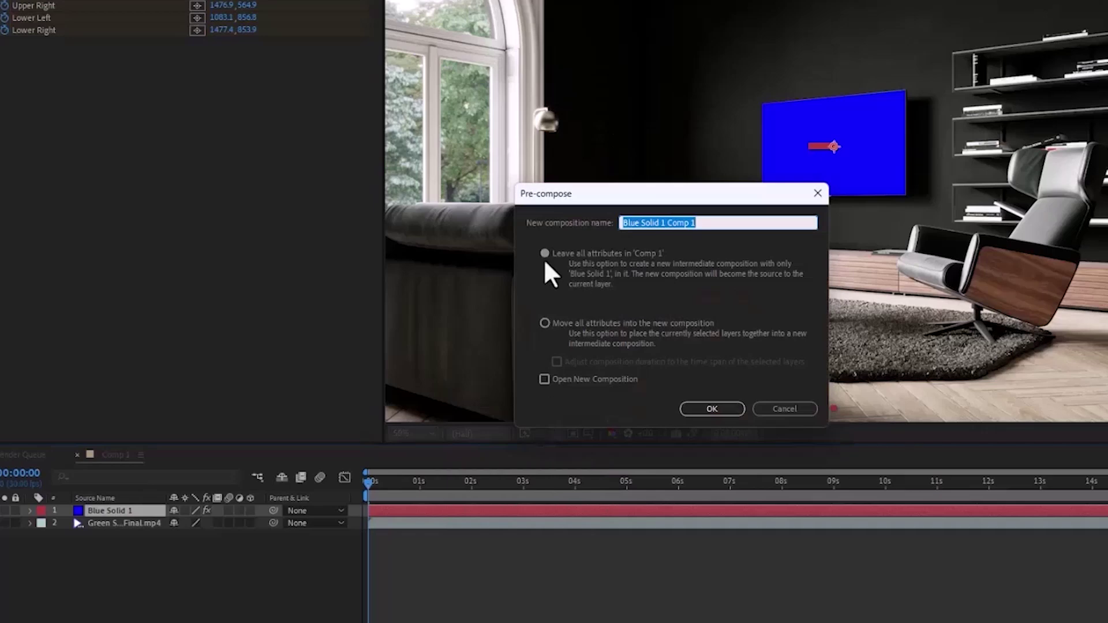
{"action": "left_click", "coordinate": [608, 257]}
{"action": "left_click", "coordinate": [713, 408]}
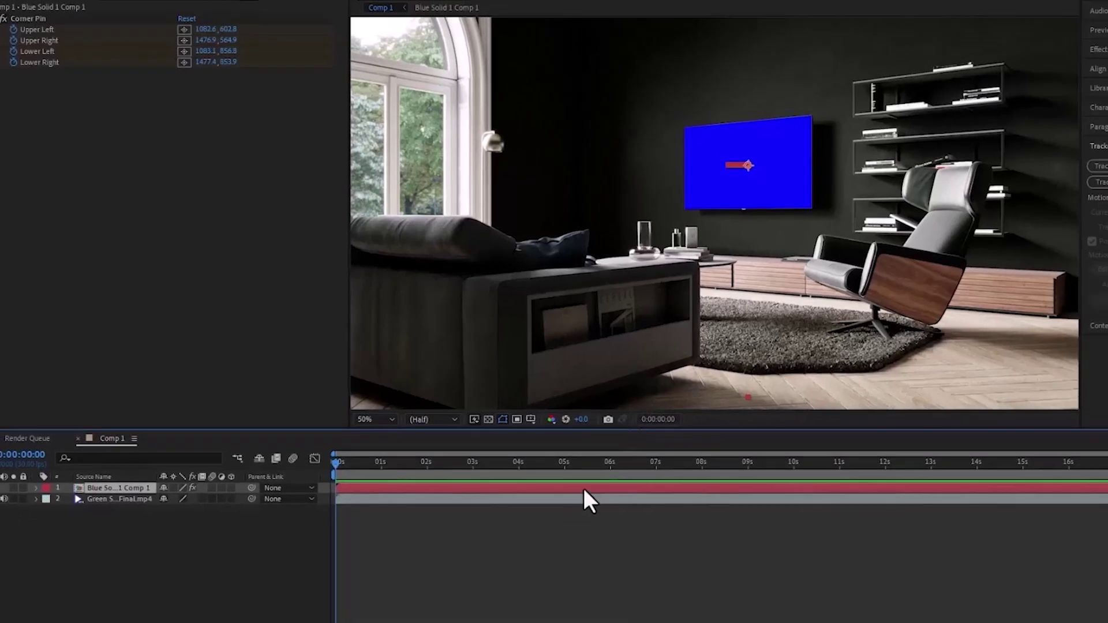
Open the Blue Solid 1 Comp 1 pre-composition and add Joker for Vantage.mp4 above the blue solid.
{"action": "double_click", "coordinate": [648, 511]}
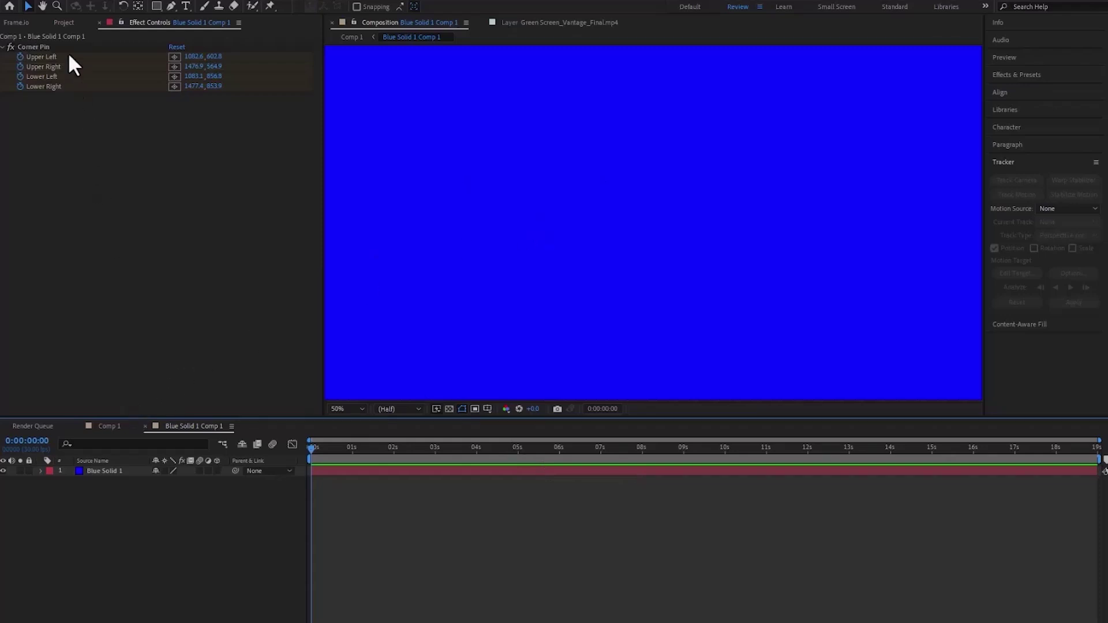
{"action": "left_click", "coordinate": [64, 22]}
{"action": "left_click_drag", "start_coordinate": [28, 161], "coordinate": [99, 470]}
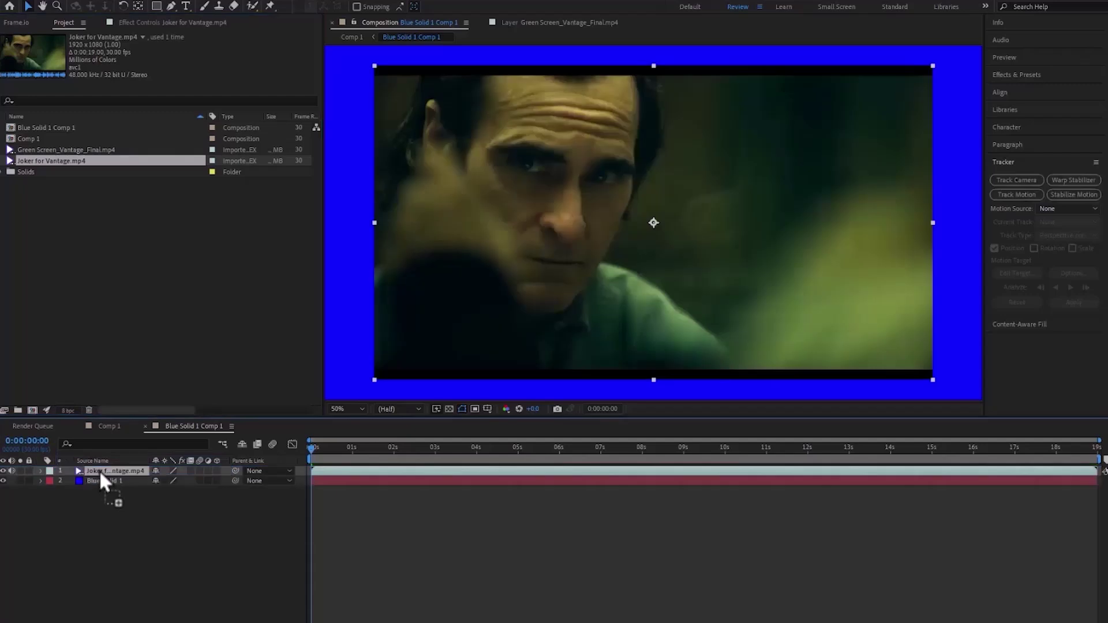
Scale the Joker clip up from its corner to cover the whole pre-composition frame.
{"action": "scroll", "coordinate": [636, 247], "scroll_direction": "down", "scroll_amount": 2}
{"action": "left_click_drag", "start_coordinate": [505, 314], "coordinate": [457, 346]}
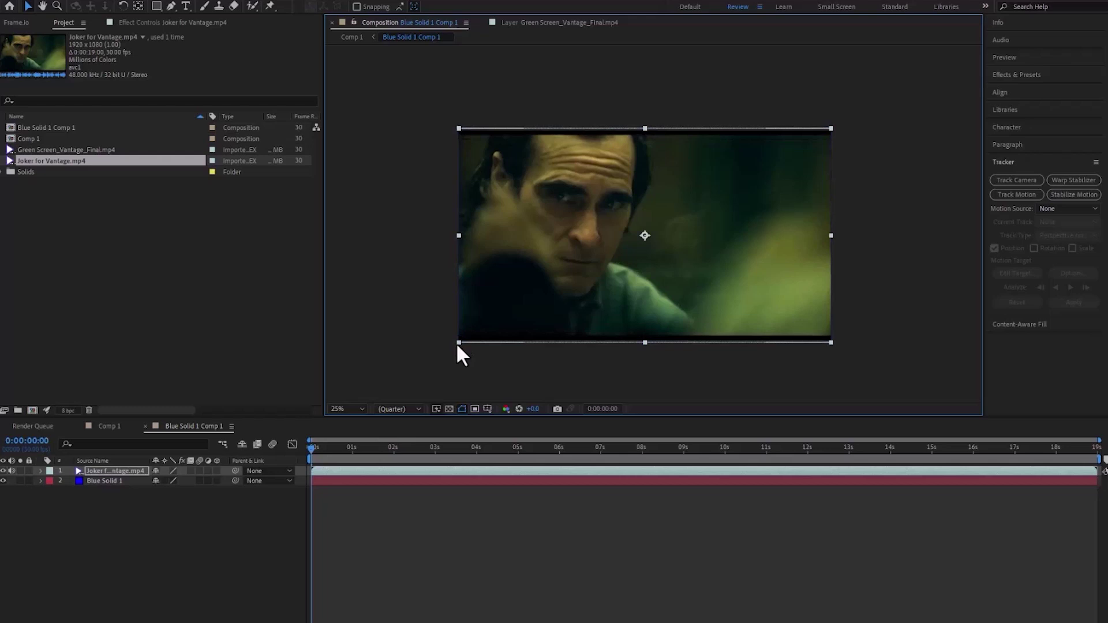
{"action": "scroll", "coordinate": [455, 343], "scroll_direction": "up", "scroll_amount": 6}
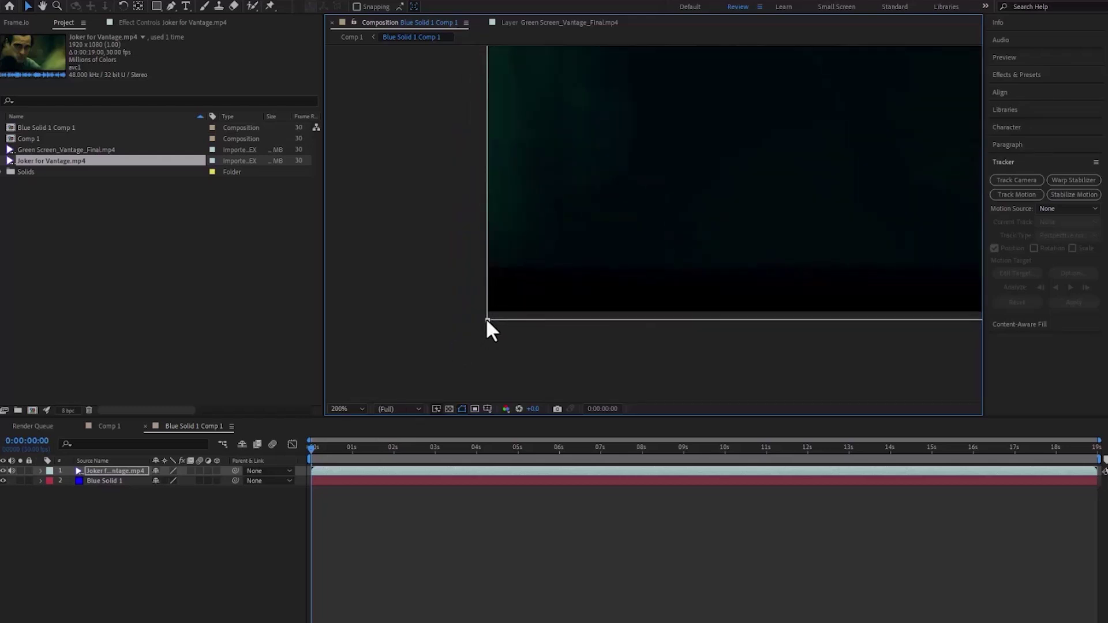
{"action": "scroll", "coordinate": [487, 318], "scroll_direction": "down", "scroll_amount": 5}
{"action": "scroll", "coordinate": [669, 262], "scroll_direction": "up", "scroll_amount": 1}
{"action": "scroll", "coordinate": [714, 209], "scroll_direction": "down", "scroll_amount": 2}
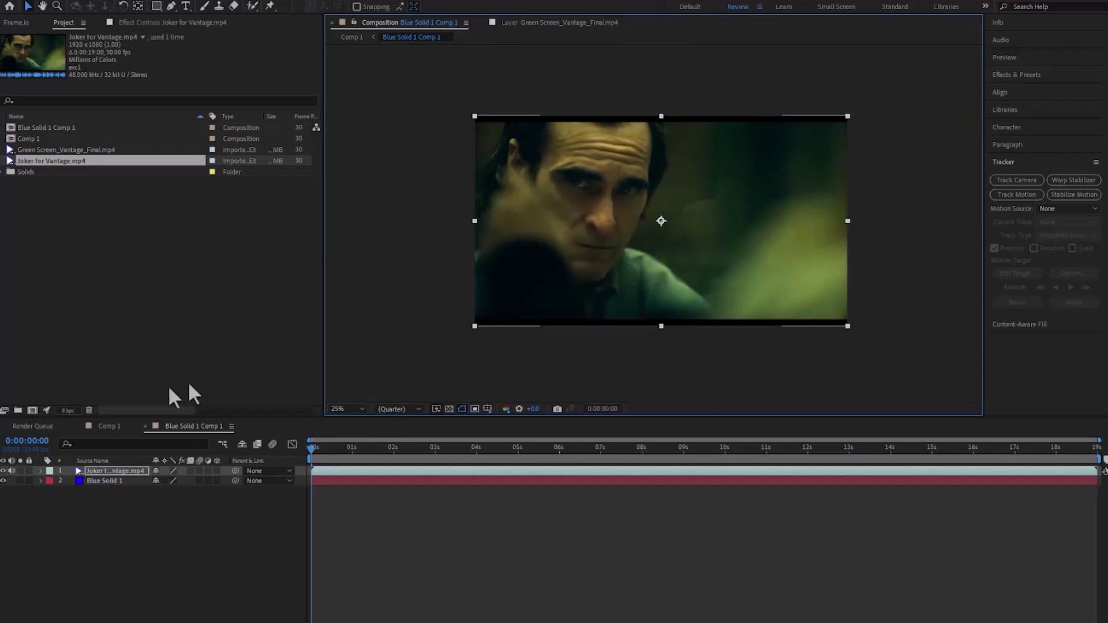
Return to Comp 1 and examine how the video fits the TV's edges around 0:00:07:27.
{"action": "left_click", "coordinate": [109, 426]}
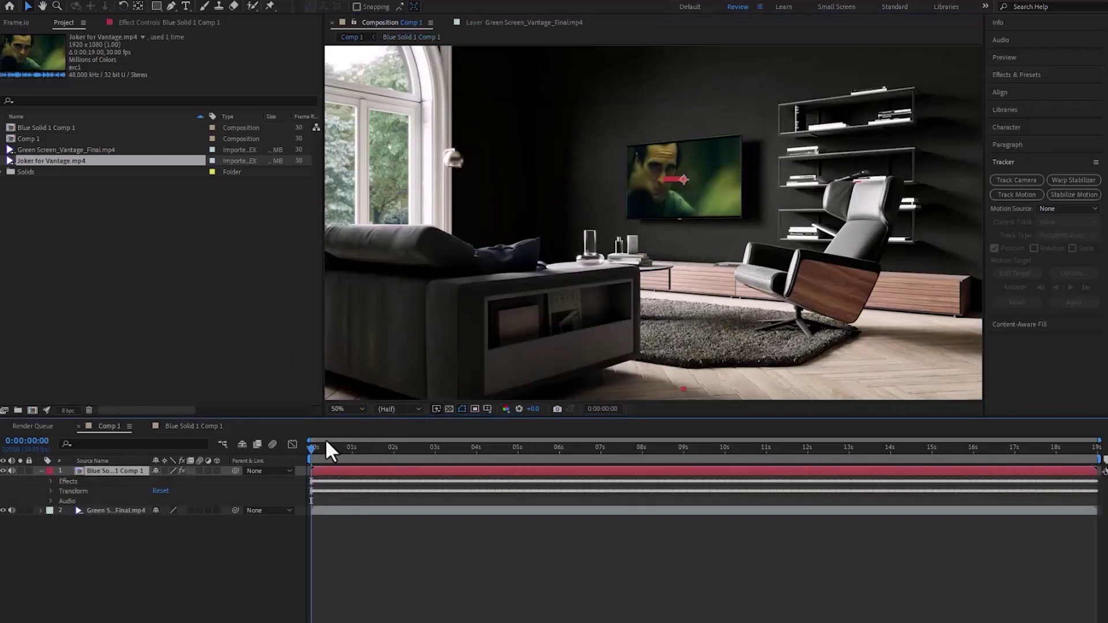
{"action": "left_click_drag", "start_coordinate": [312, 447], "coordinate": [638, 437]}
{"action": "scroll", "coordinate": [624, 125], "scroll_direction": "up", "scroll_amount": 6}
{"action": "scroll", "coordinate": [550, 205], "scroll_direction": "down", "scroll_amount": 2}
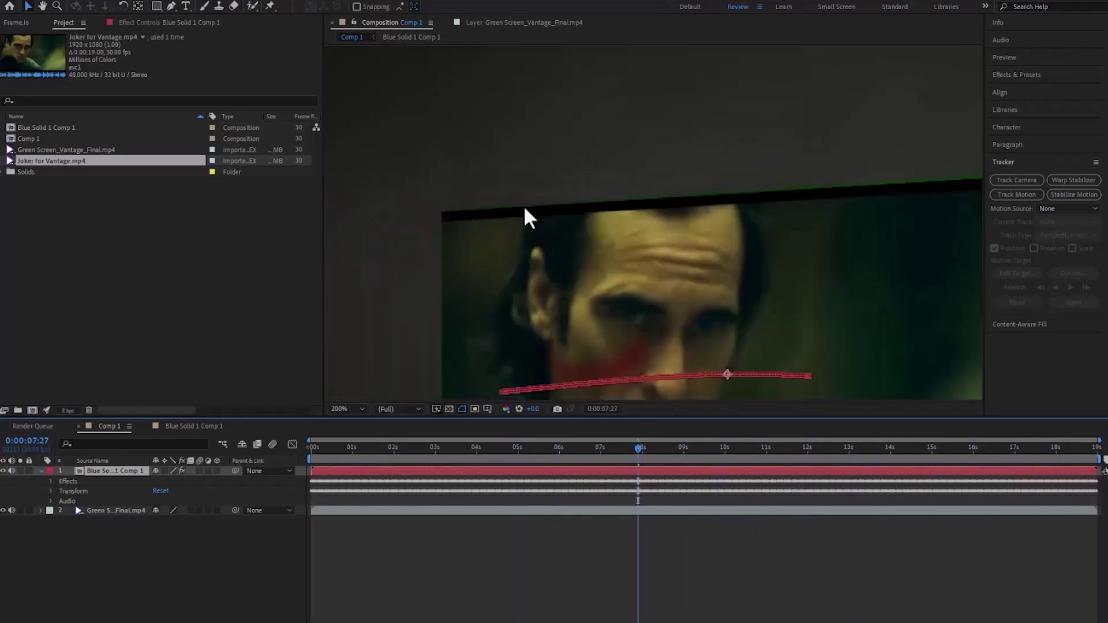
{"action": "scroll", "coordinate": [587, 190], "scroll_direction": "down", "scroll_amount": 4}
{"action": "scroll", "coordinate": [579, 230], "scroll_direction": "down", "scroll_amount": 1}
{"action": "scroll", "coordinate": [583, 225], "scroll_direction": "up", "scroll_amount": 1}
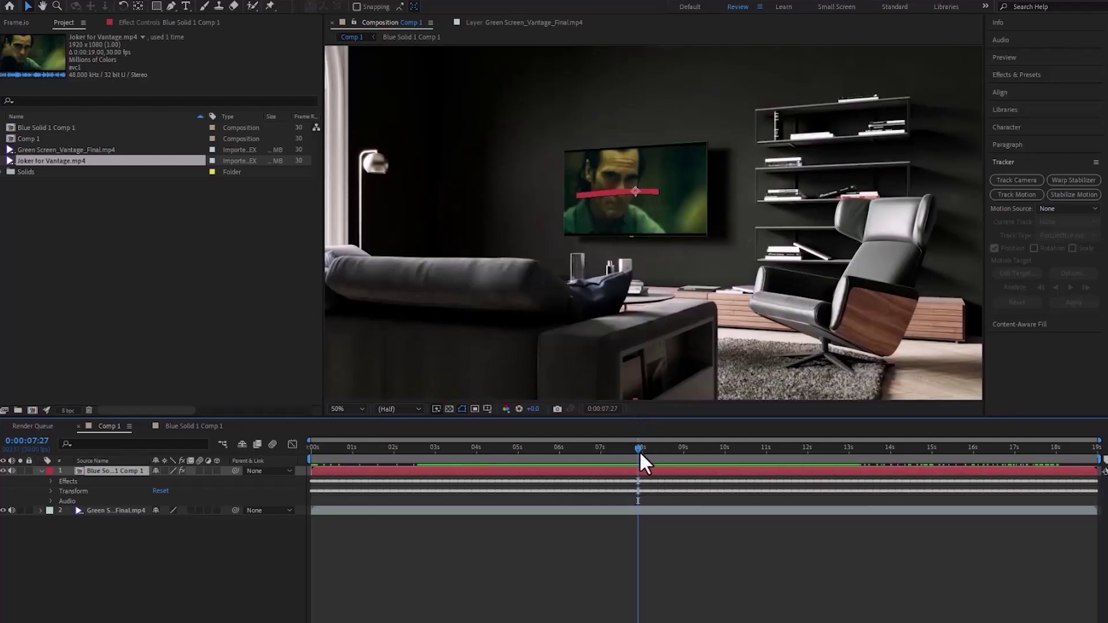
Return to the first frame and move the Blue Solid 1 Comp 1 layer below the green-screen clip.
{"action": "left_click_drag", "start_coordinate": [639, 451], "coordinate": [252, 438]}
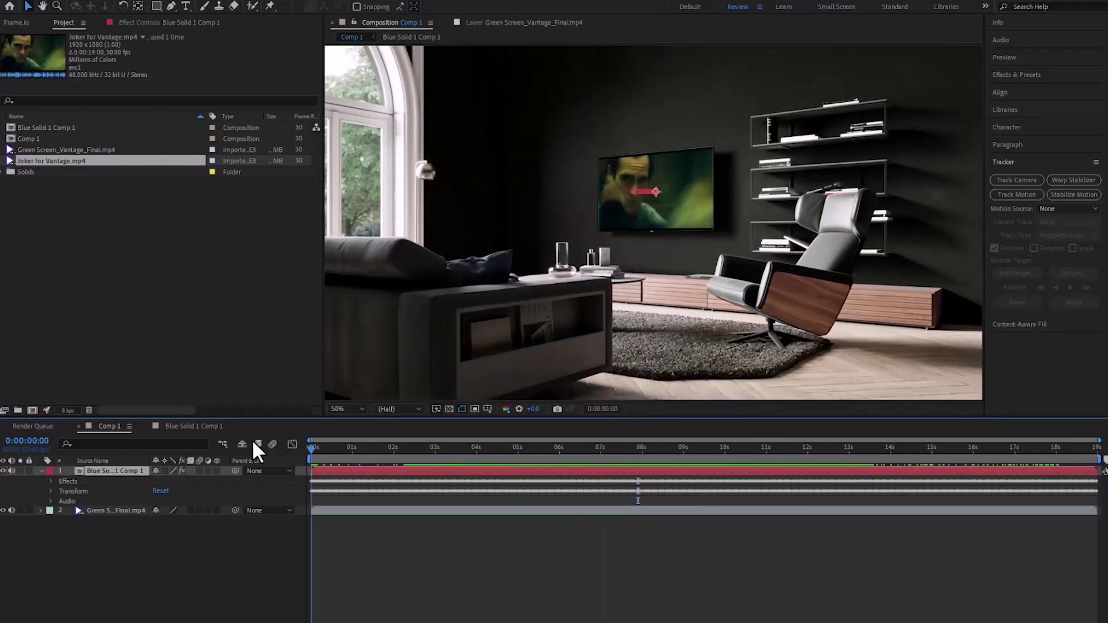
{"action": "left_click", "coordinate": [40, 472]}
{"action": "left_click_drag", "start_coordinate": [86, 469], "coordinate": [94, 488]}
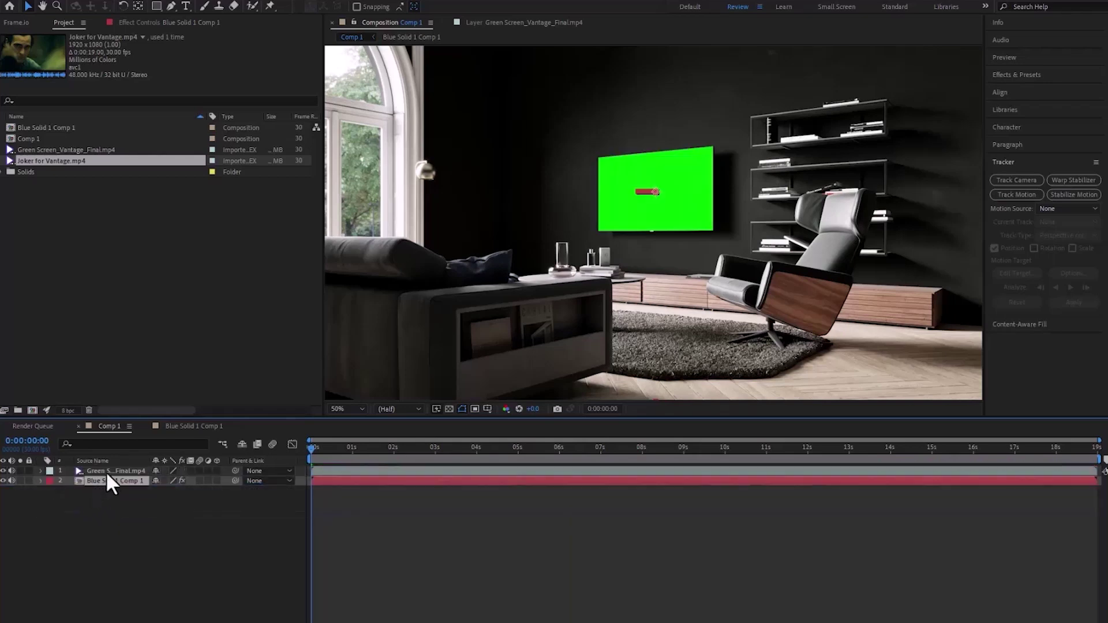
Find the Keylight (1.2) effect and apply it to the green-screen layer.
{"action": "left_click", "coordinate": [105, 471]}
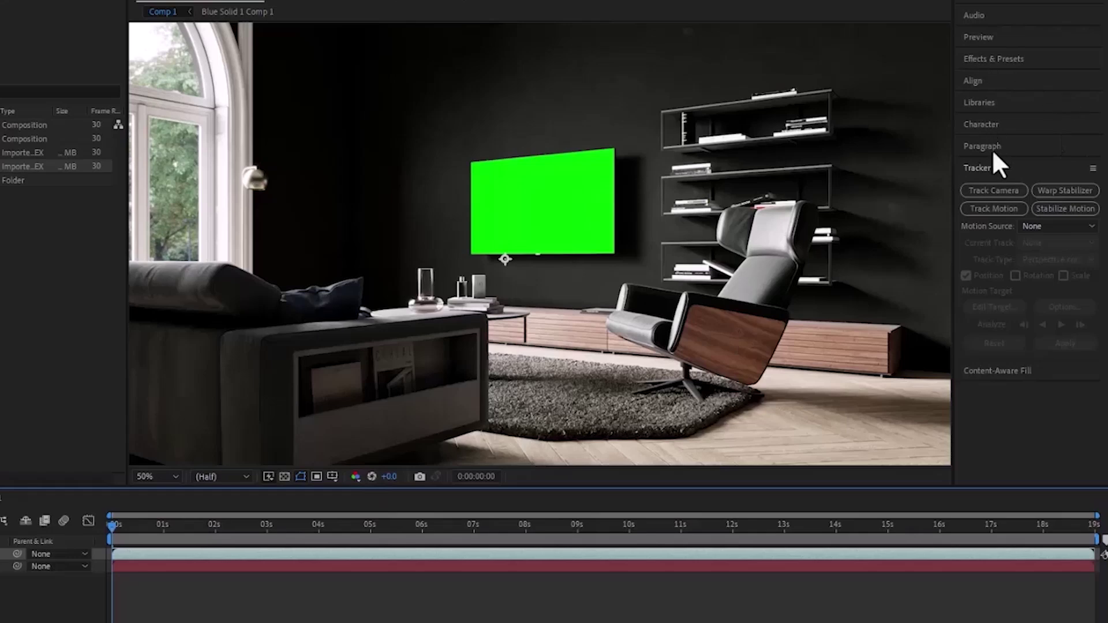
{"action": "left_click", "coordinate": [983, 168]}
{"action": "left_click", "coordinate": [984, 59]}
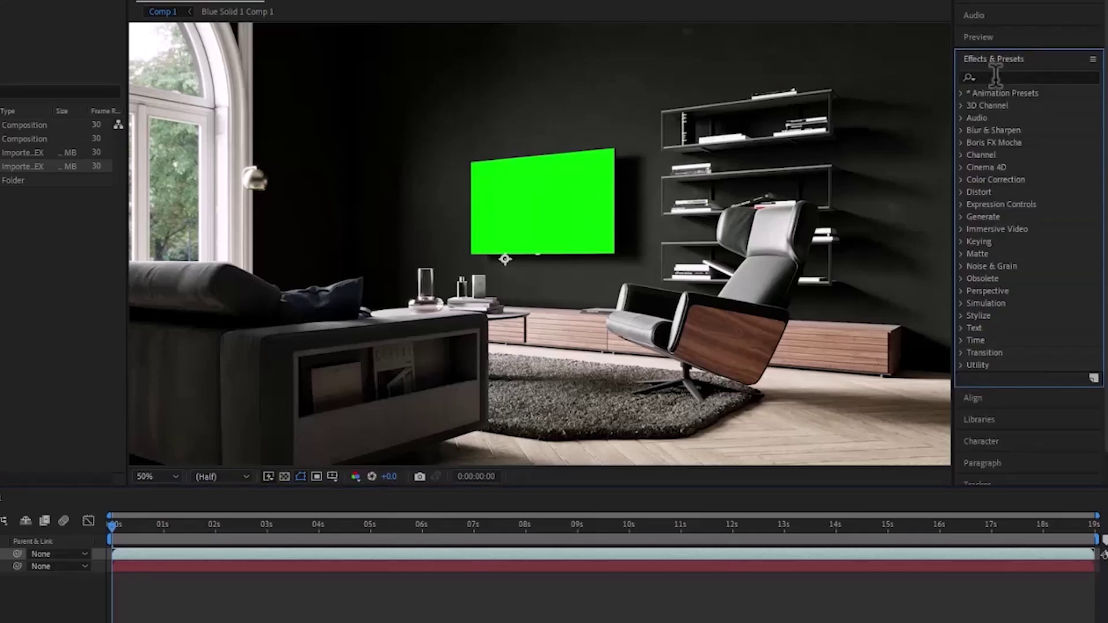
{"action": "left_click", "coordinate": [996, 77]}
{"action": "type", "text": "keylight"}
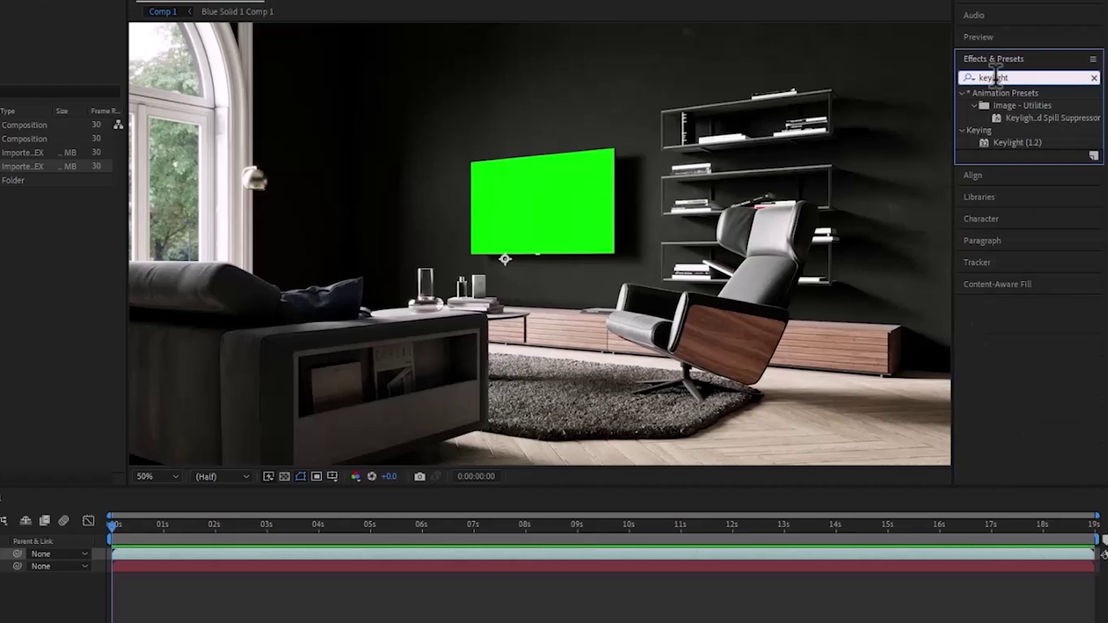
{"action": "left_click", "coordinate": [1025, 144]}
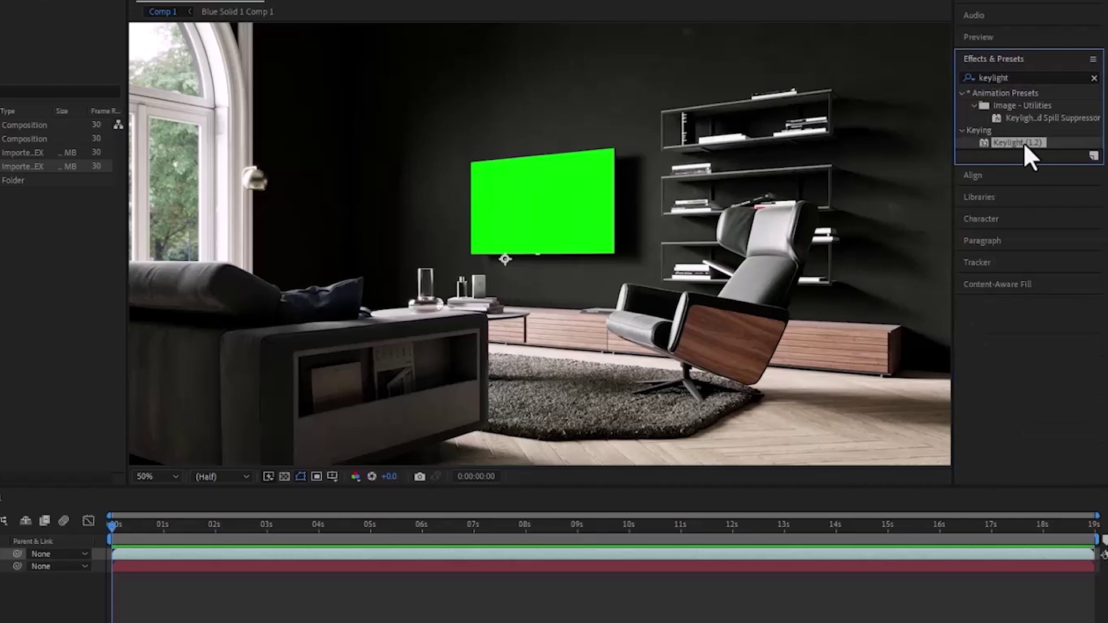
{"action": "double_click", "coordinate": [1026, 142]}
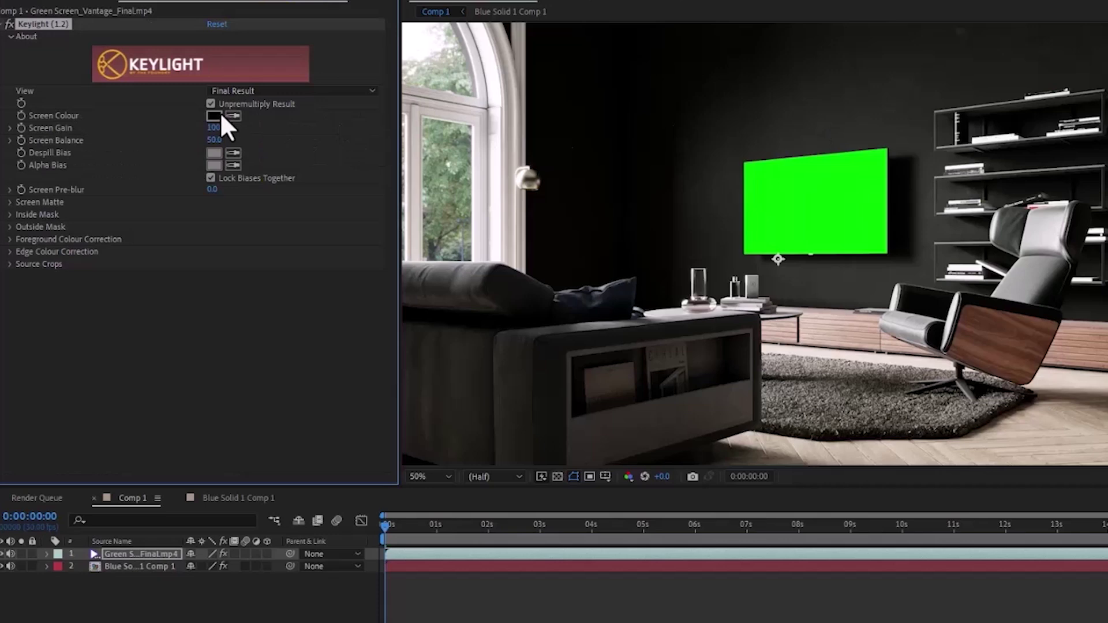
Sample the TV's green as Keylight's Screen Colour and scrub through the timeline to check the composite.
{"action": "left_click", "coordinate": [163, 116]}
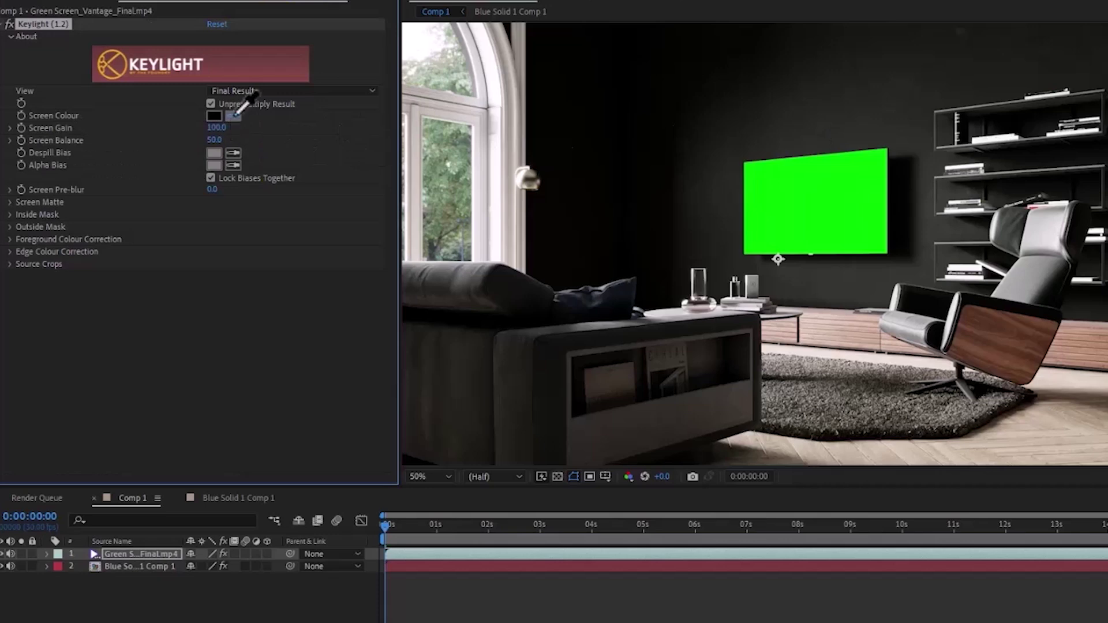
{"action": "left_click", "coordinate": [782, 191]}
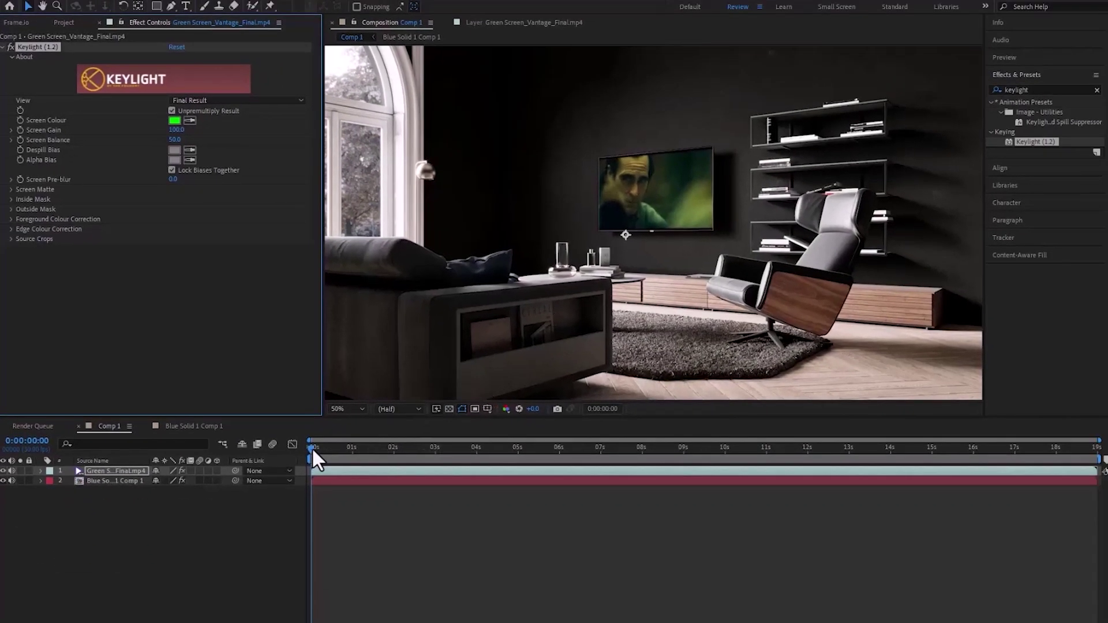
{"action": "left_click_drag", "start_coordinate": [385, 525], "coordinate": [714, 524]}
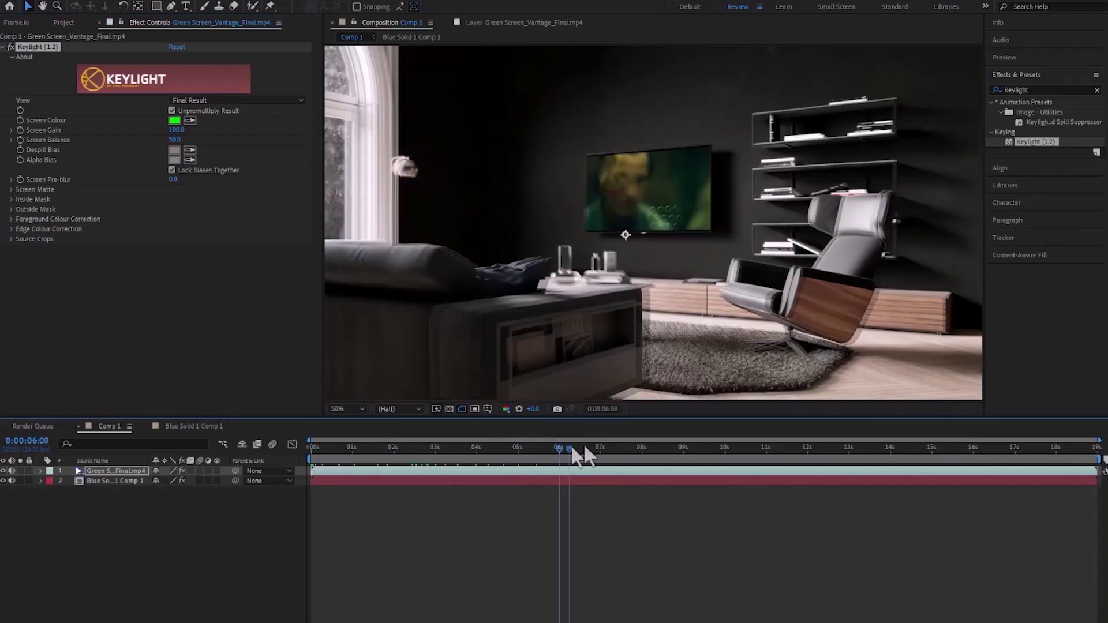
{"action": "left_click_drag", "start_coordinate": [583, 447], "coordinate": [837, 473]}
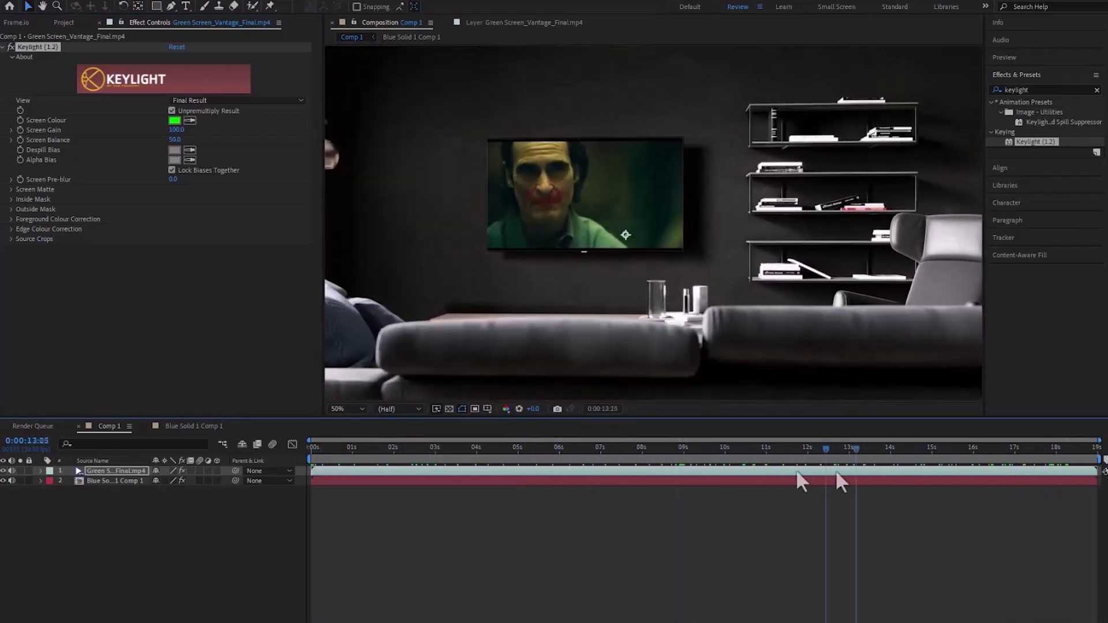
Switch Keylight's view to Screen Matte, set Clip Black to 28 and Clip White to 63, and check the matte around the TV.
{"action": "key", "text": "space"}
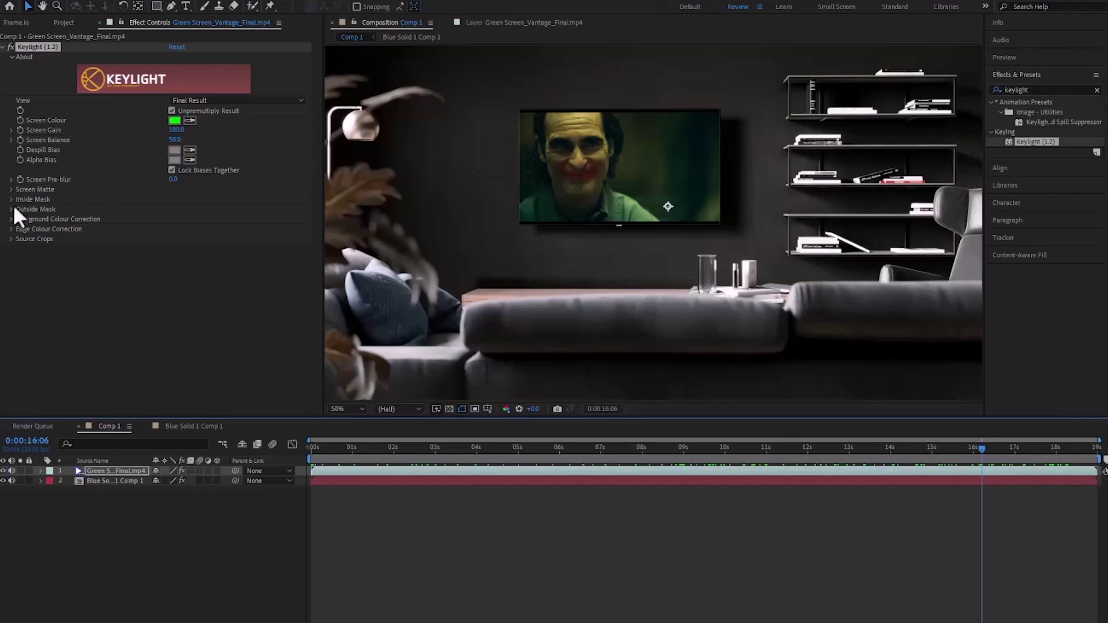
{"action": "left_click", "coordinate": [12, 188]}
{"action": "left_click", "coordinate": [204, 99]}
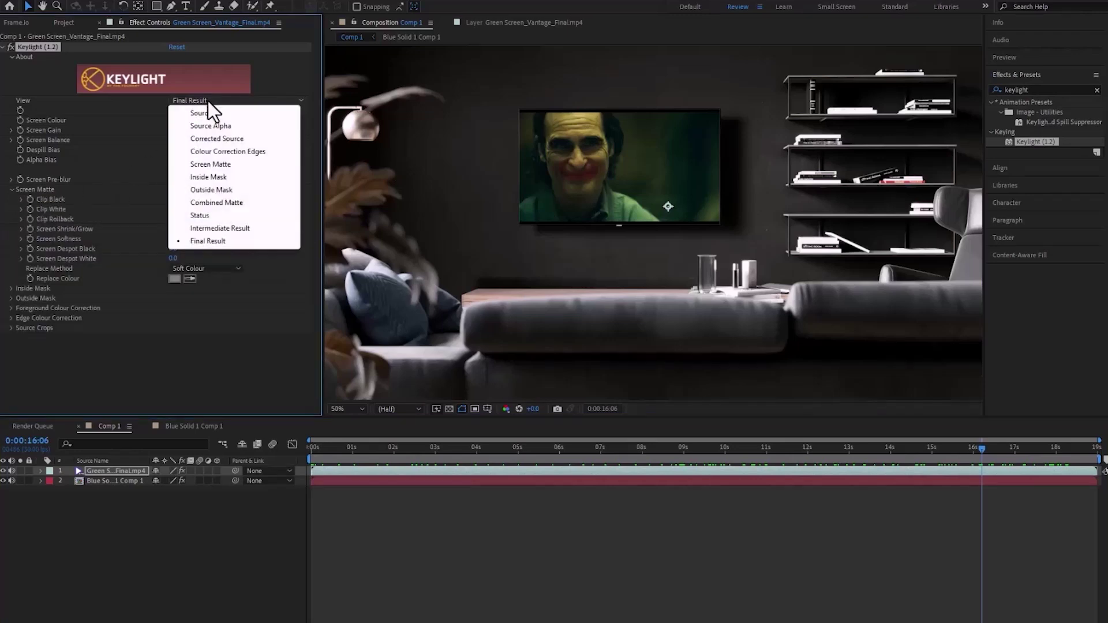
{"action": "left_click", "coordinate": [204, 164]}
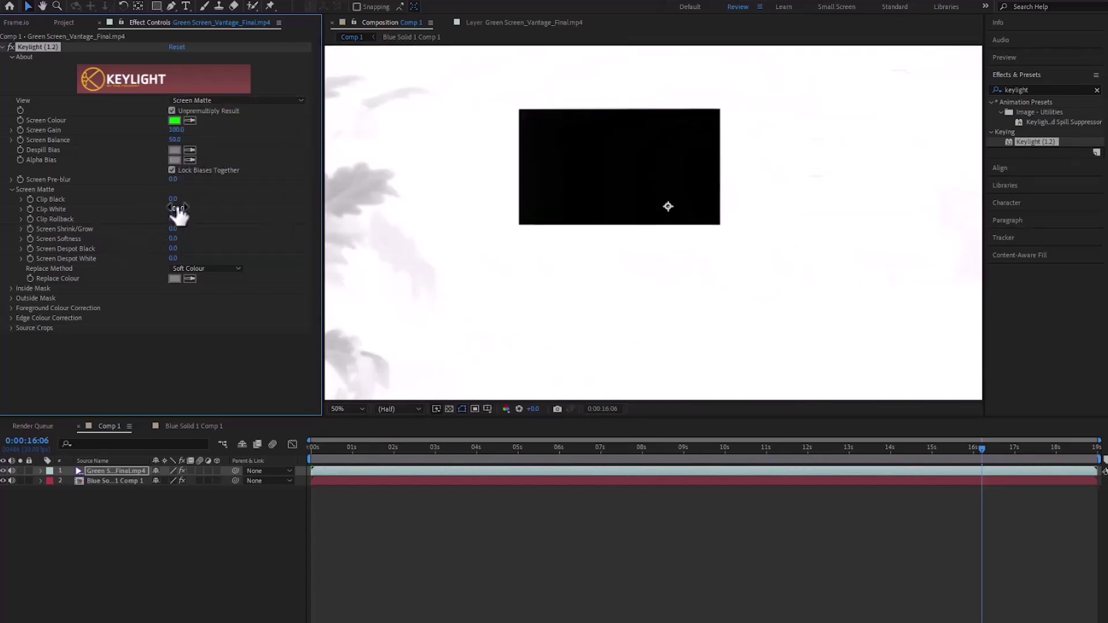
{"action": "mouse_move", "coordinate": [172, 199]}
{"action": "left_mouse_down"}
{"action": "mouse_move", "coordinate": [190, 199]}
{"action": "mouse_move", "coordinate": [160, 208]}
{"action": "left_mouse_up"}
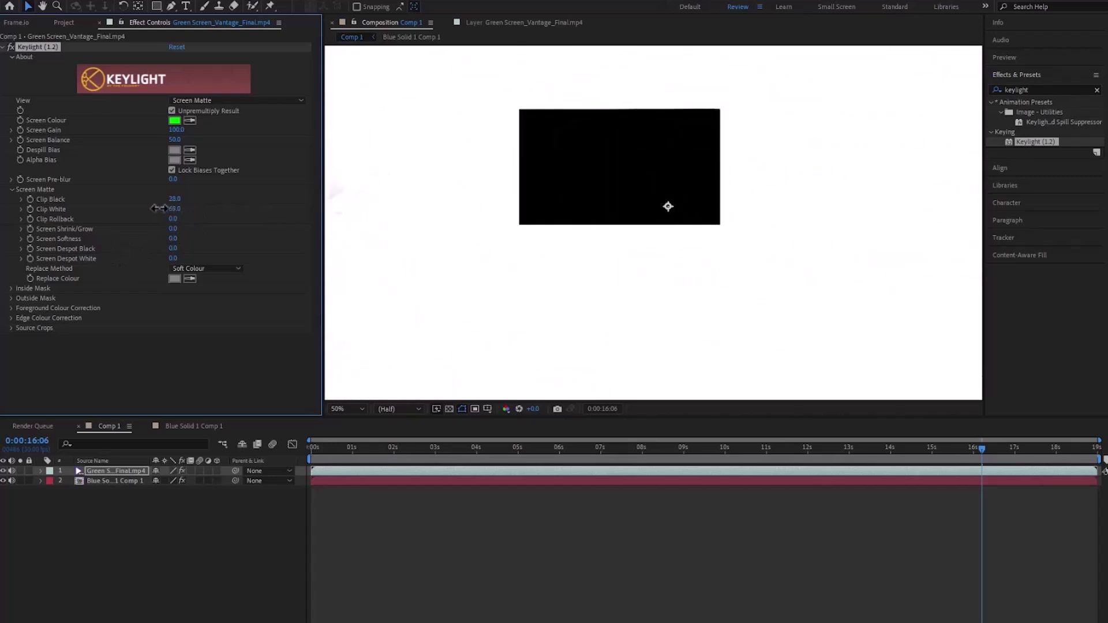
{"action": "scroll", "coordinate": [514, 109], "scroll_direction": "up", "scroll_amount": 2}
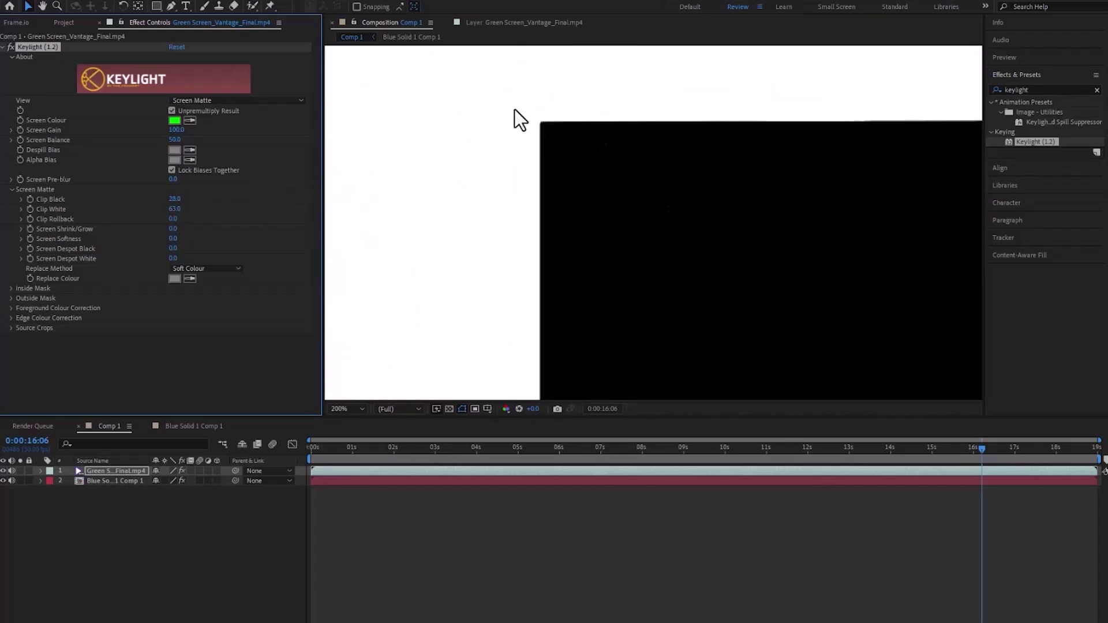
{"action": "scroll", "coordinate": [533, 124], "scroll_direction": "down", "scroll_amount": 4}
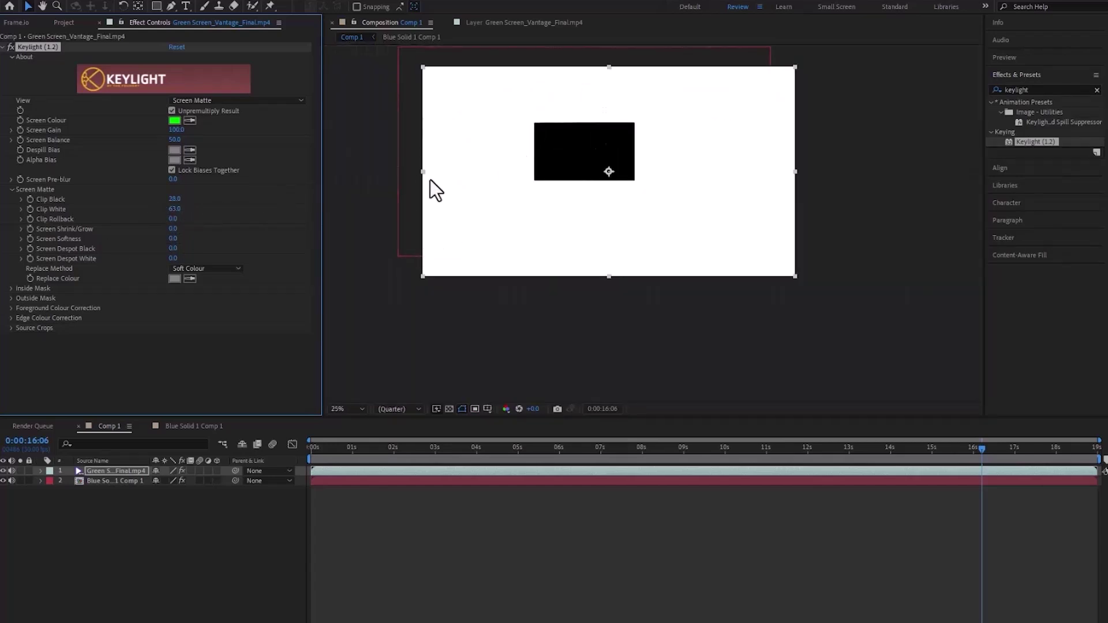
{"action": "scroll", "coordinate": [547, 137], "scroll_direction": "up", "scroll_amount": 1}
{"action": "scroll", "coordinate": [547, 141], "scroll_direction": "down", "scroll_amount": 1}
{"action": "scroll", "coordinate": [546, 142], "scroll_direction": "up", "scroll_amount": 1}
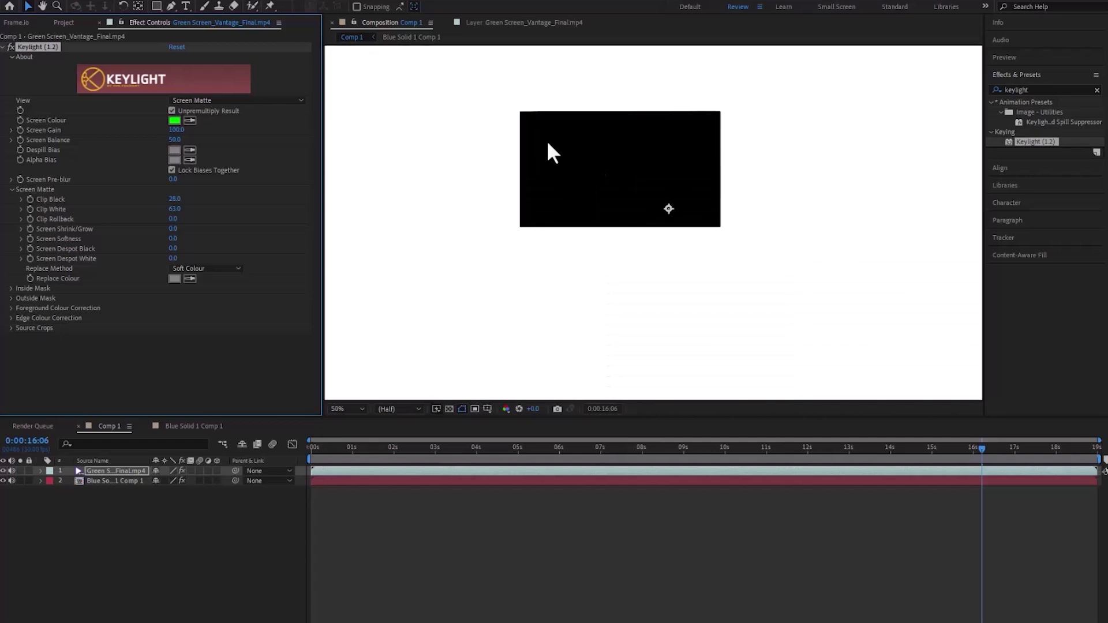
Return Keylight's view to Final Result and scrub around 0:00:16:22 to check the keyed footage.
{"action": "left_click", "coordinate": [11, 190]}
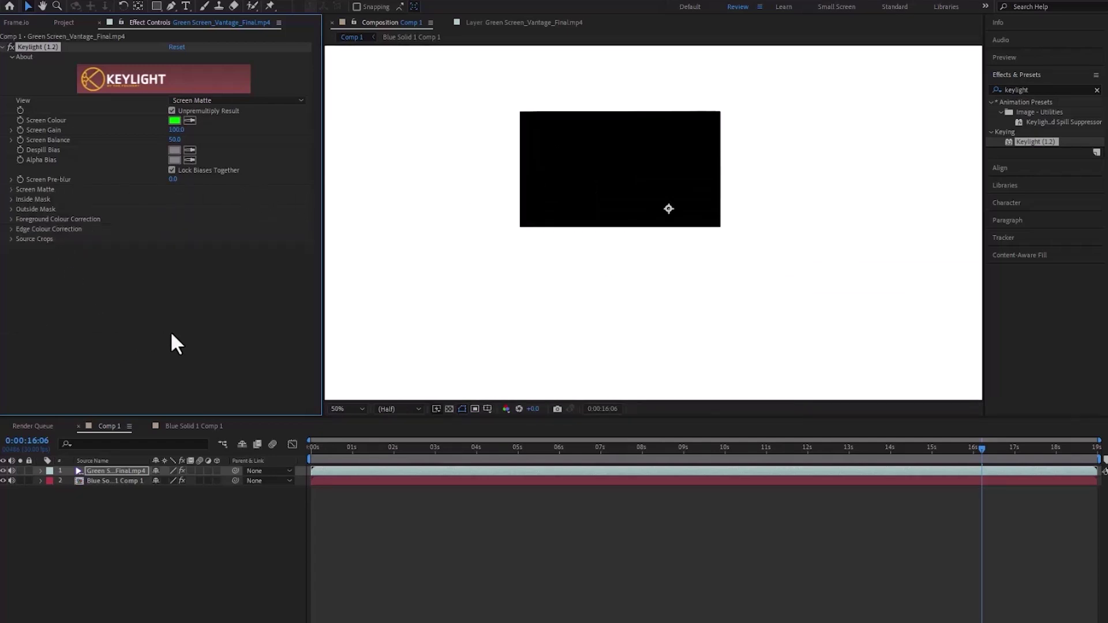
{"action": "left_click", "coordinate": [213, 100]}
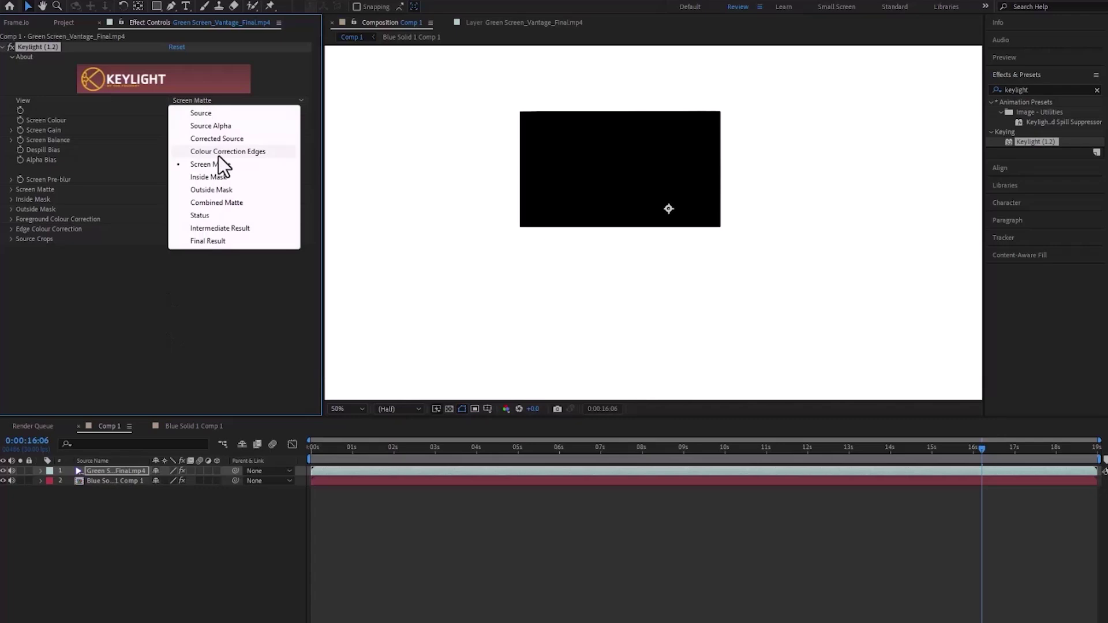
{"action": "left_click", "coordinate": [213, 240]}
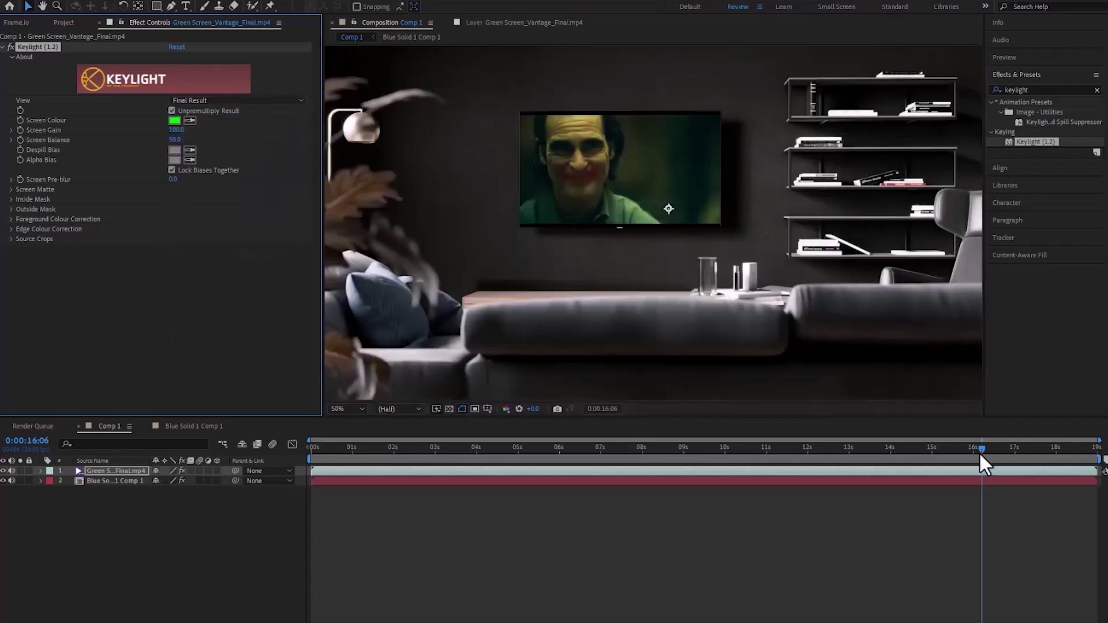
{"action": "left_click_drag", "start_coordinate": [981, 451], "coordinate": [1002, 410]}
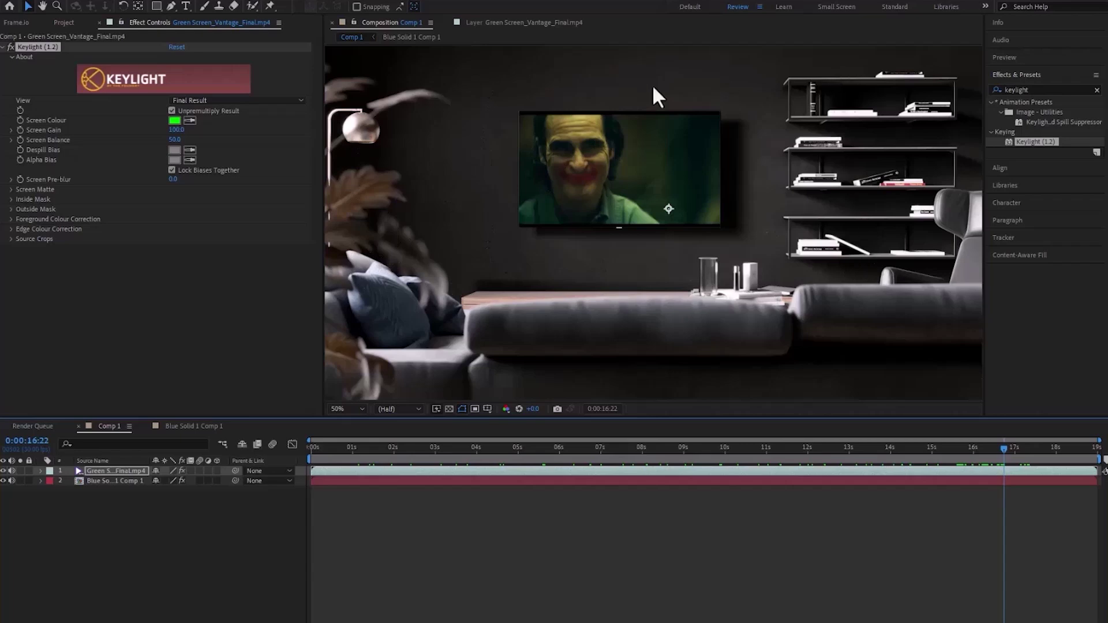
Draw a rectangular mask around the TV on the green-screen layer and tighten its corners at 0:00:18:29.
{"action": "left_click", "coordinate": [156, 6]}
{"action": "left_click_drag", "start_coordinate": [480, 75], "coordinate": [823, 271]}
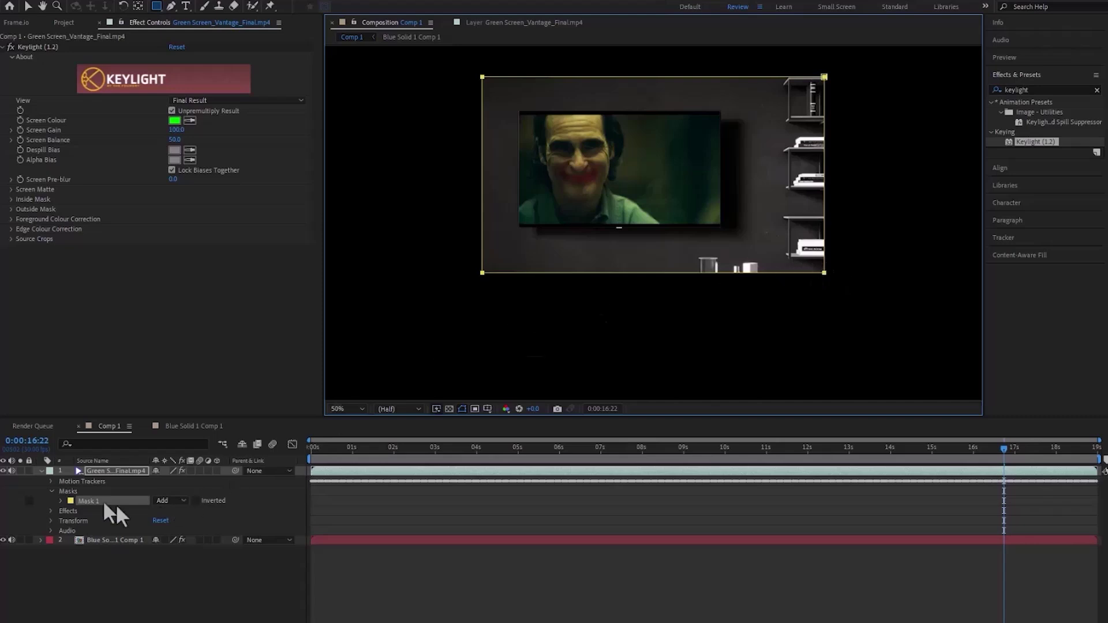
{"action": "left_click_drag", "start_coordinate": [1003, 446], "coordinate": [1096, 447]}
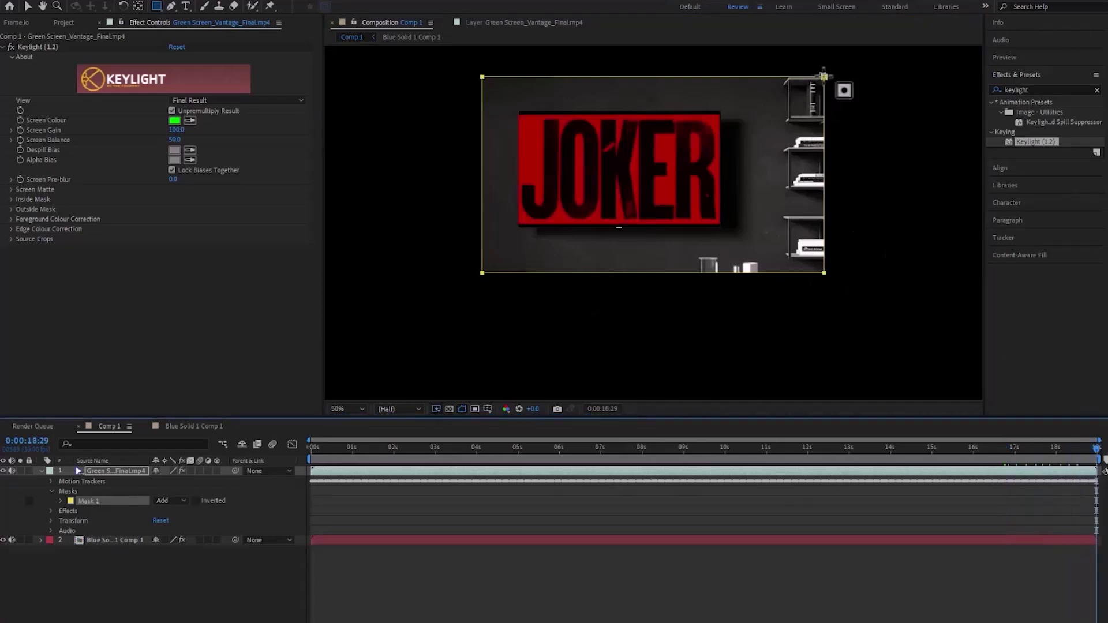
{"action": "left_click", "coordinate": [27, 6]}
{"action": "left_click_drag", "start_coordinate": [825, 77], "coordinate": [766, 77]}
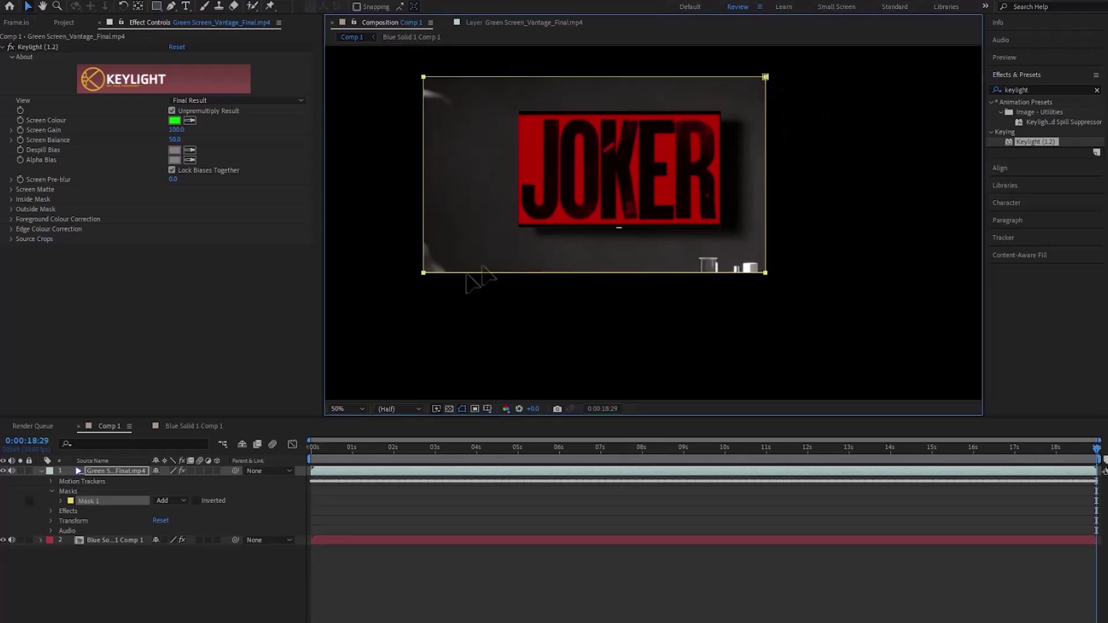
{"action": "left_click_drag", "start_coordinate": [423, 272], "coordinate": [467, 274]}
{"action": "left_click_drag", "start_coordinate": [429, 81], "coordinate": [467, 81]}
Move the mask's left-hand corners slightly inward near the clip's start and scrub through to check that the mask contains the TV.
{"action": "left_click_drag", "start_coordinate": [864, 453], "coordinate": [358, 413]}
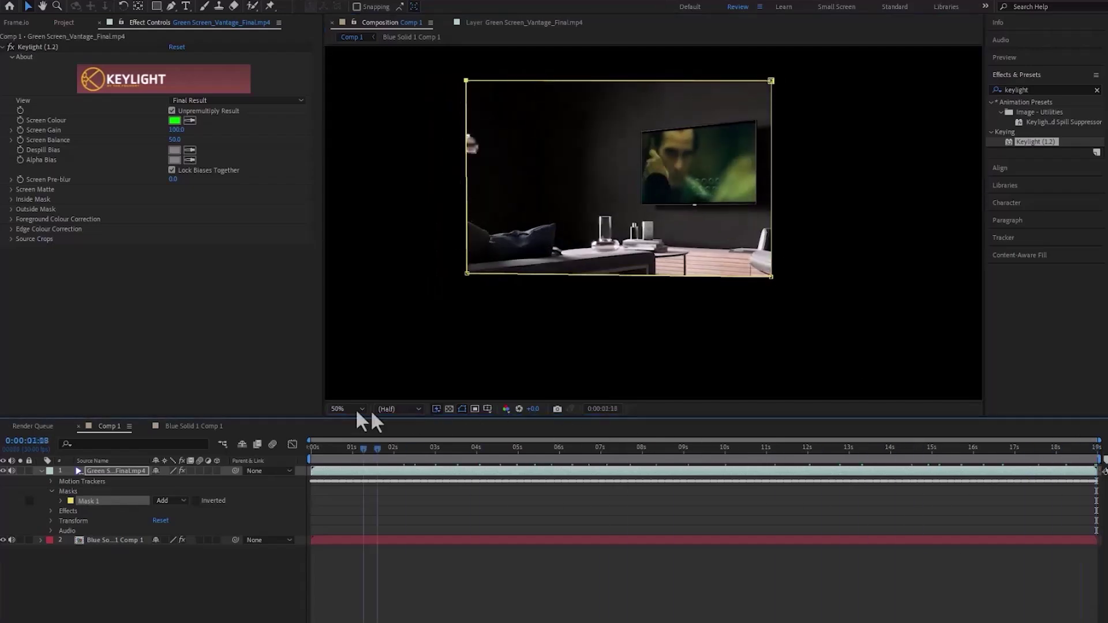
{"action": "left_click_drag", "start_coordinate": [468, 82], "coordinate": [476, 87]}
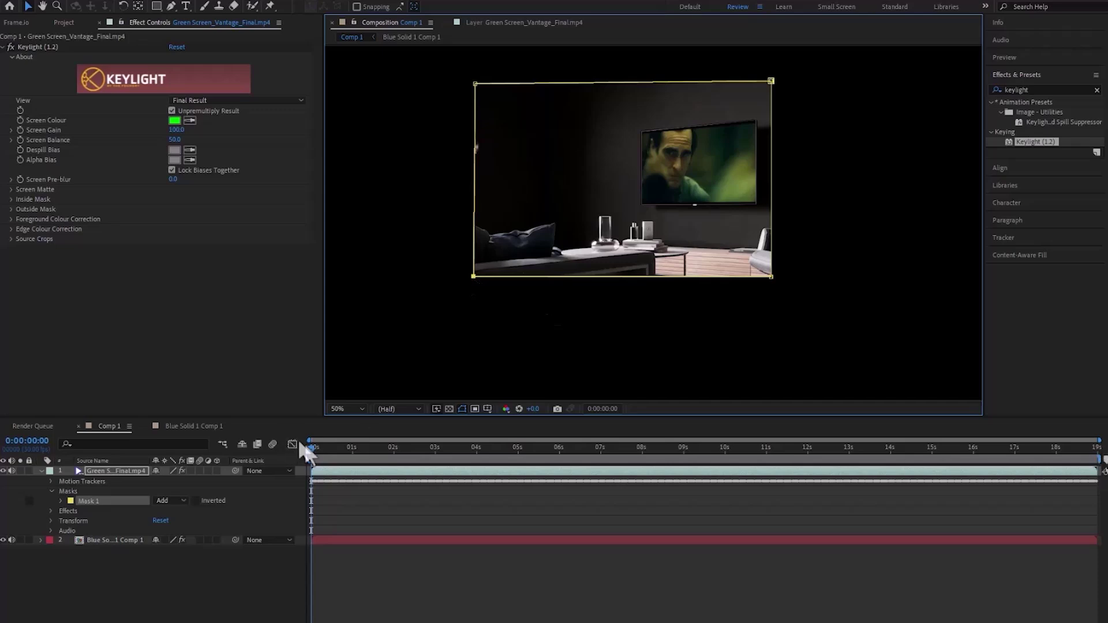
{"action": "left_click_drag", "start_coordinate": [306, 453], "coordinate": [1078, 462]}
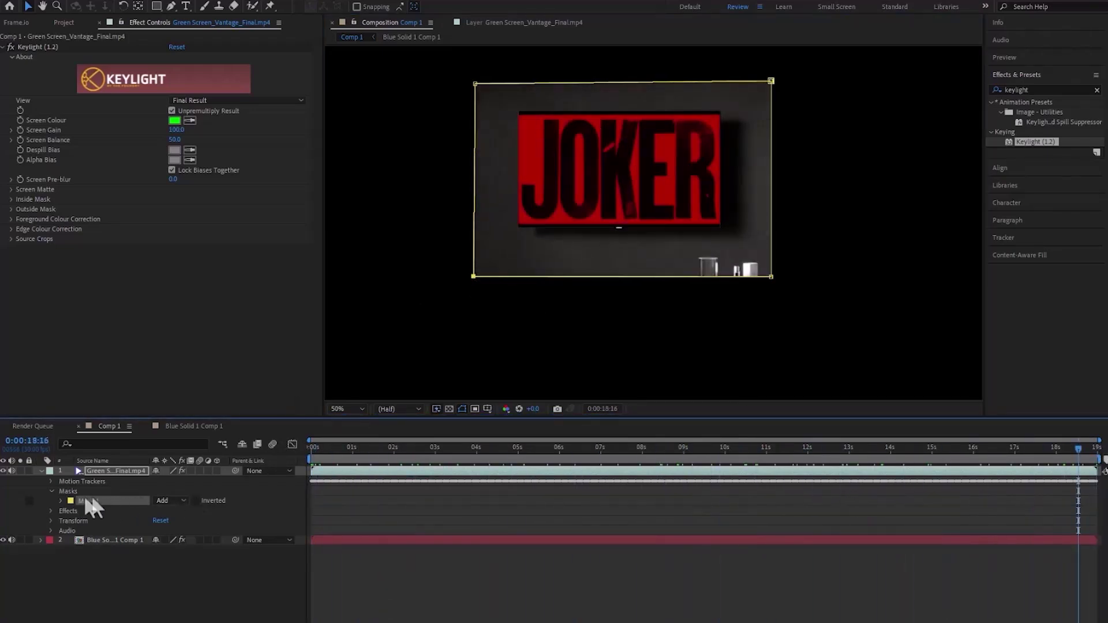
Set Mask 1's mode to None and assign it as Keylight's Inside Mask with Invert enabled.
{"action": "left_click", "coordinate": [171, 500]}
{"action": "left_click", "coordinate": [176, 512]}
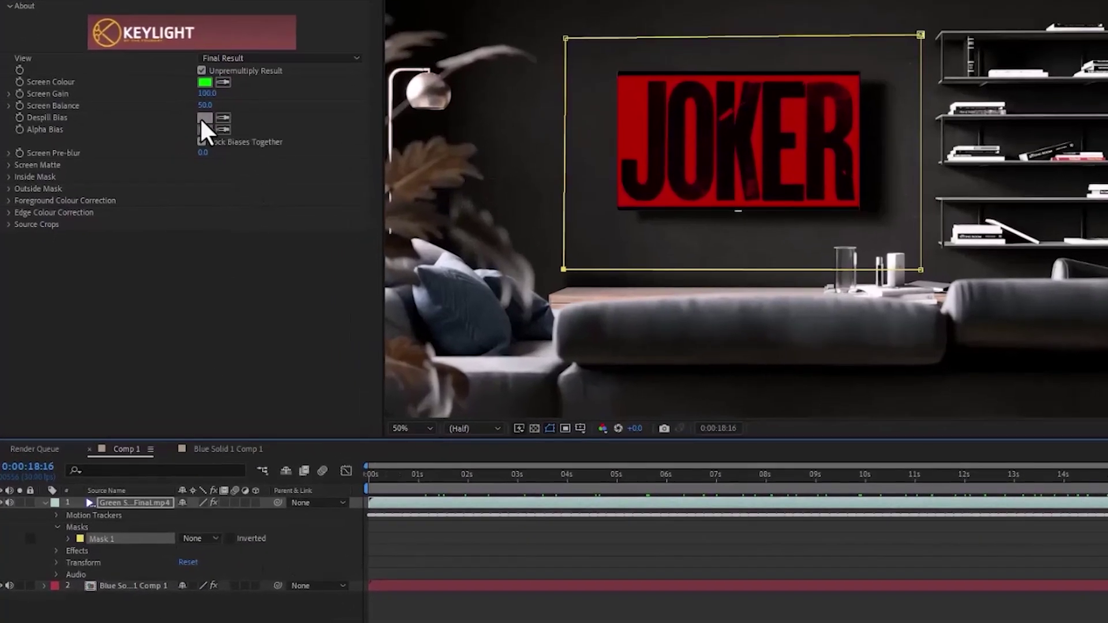
{"action": "left_click", "coordinate": [9, 177]}
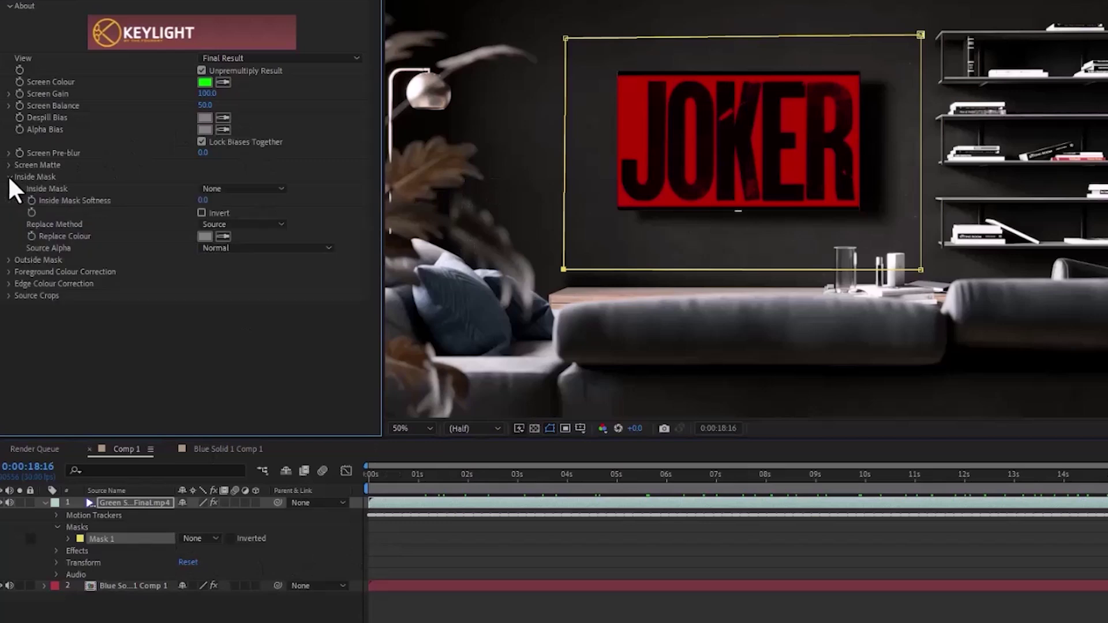
{"action": "left_click", "coordinate": [231, 185]}
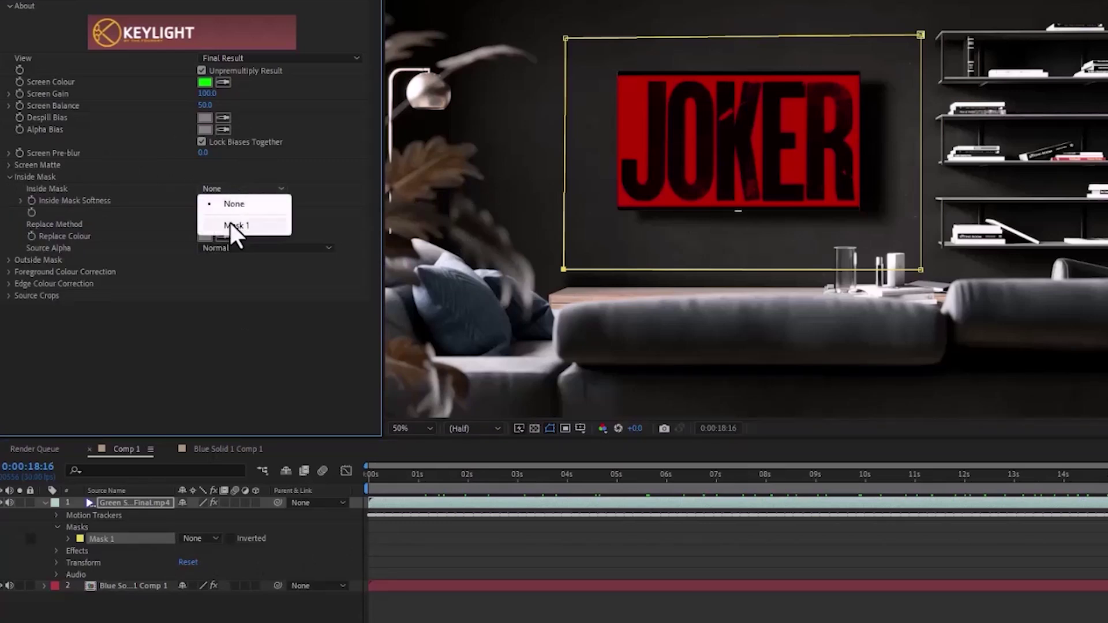
{"action": "left_click", "coordinate": [230, 223]}
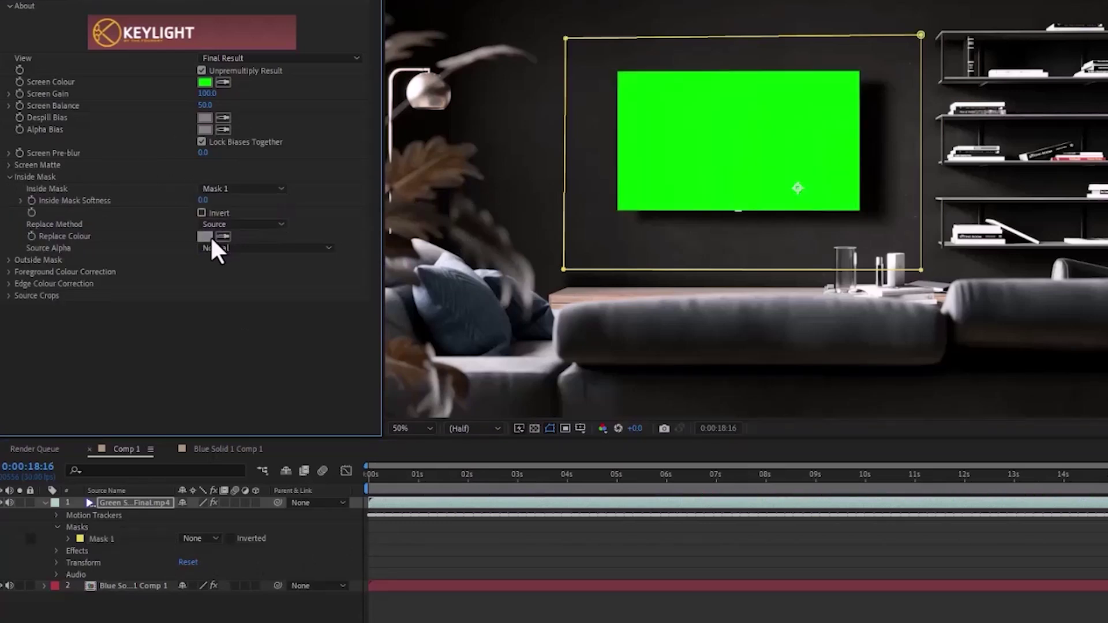
{"action": "left_click", "coordinate": [201, 213]}
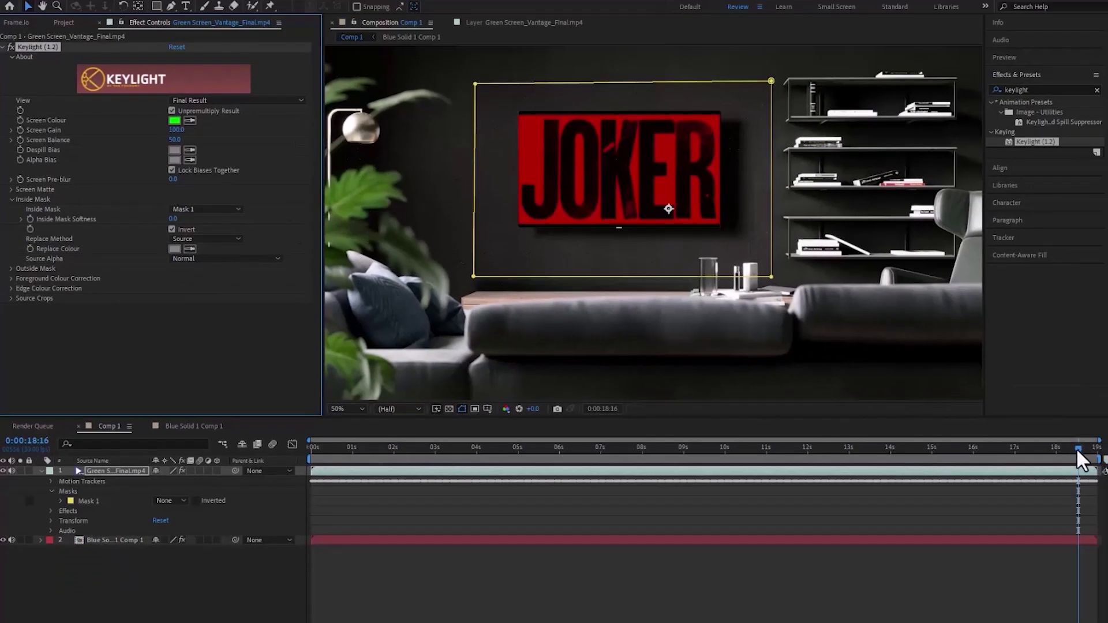
Scrub through the composite, return to the first frame, and deselect and collapse the green-screen layer.
{"action": "mouse_move", "coordinate": [1078, 457]}
{"action": "left_mouse_down"}
{"action": "mouse_move", "coordinate": [410, 444]}
{"action": "mouse_move", "coordinate": [1084, 442]}
{"action": "left_mouse_up"}
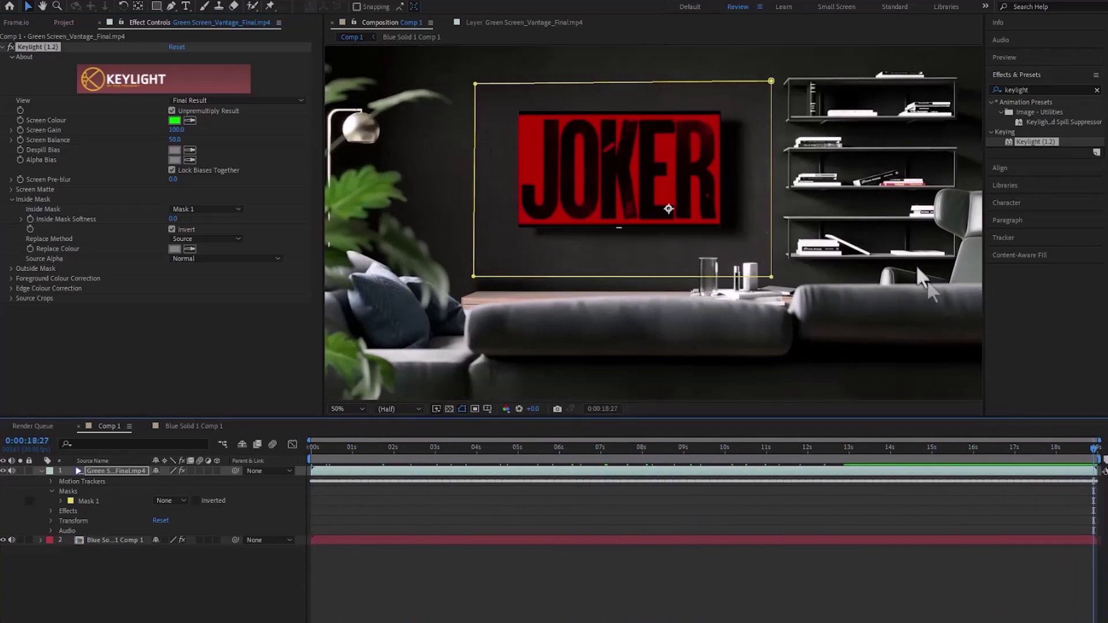
{"action": "left_click_drag", "start_coordinate": [1092, 453], "coordinate": [290, 452]}
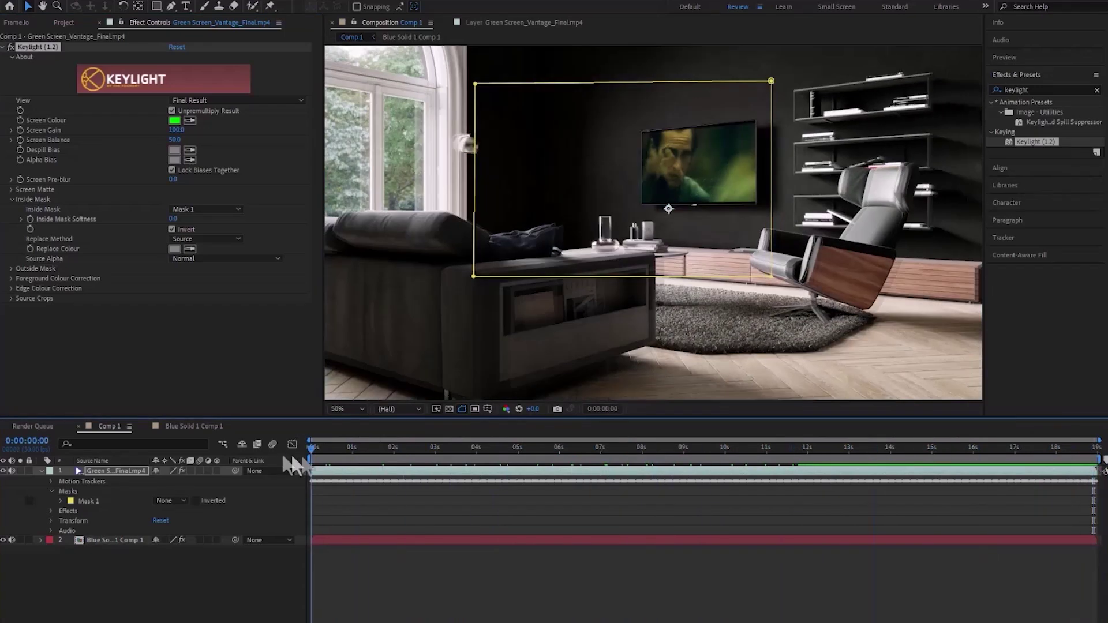
{"action": "left_click", "coordinate": [448, 305]}
{"action": "left_click", "coordinate": [40, 470]}
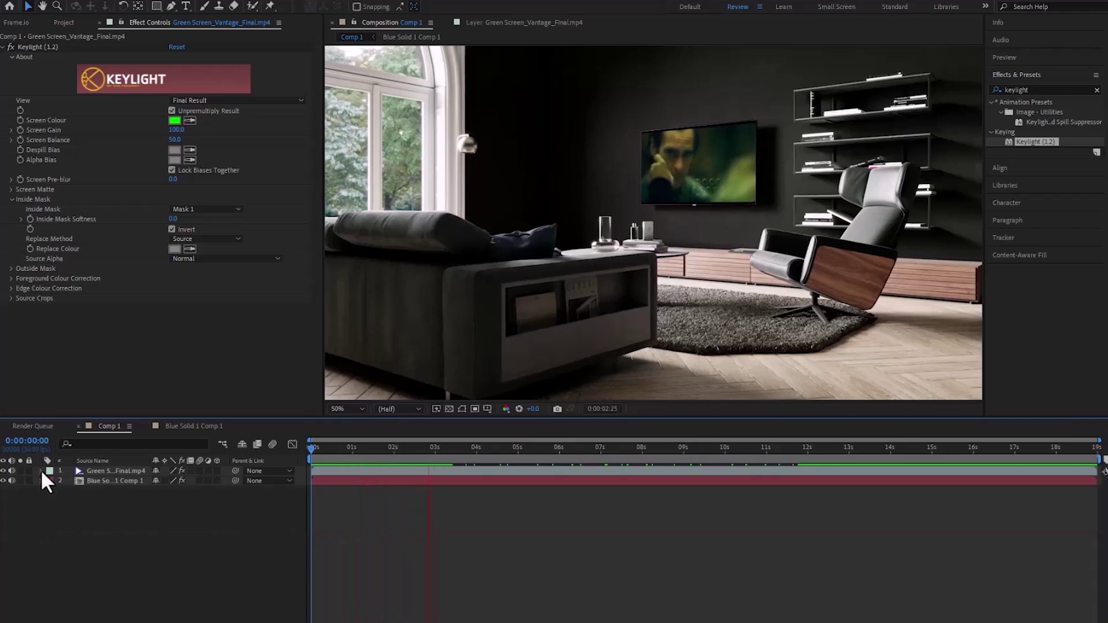